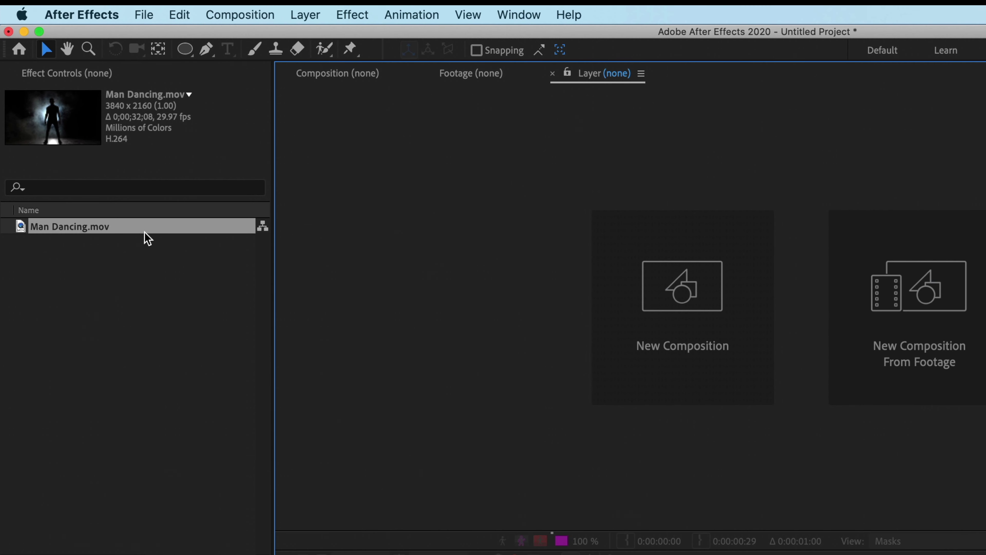
# Step: Build a Man Dancing comp (3840 x 2160, 29.97 fps) from Man Dancing.mov via New Comp from Selection
pyautogui.rightClick(126, 229)
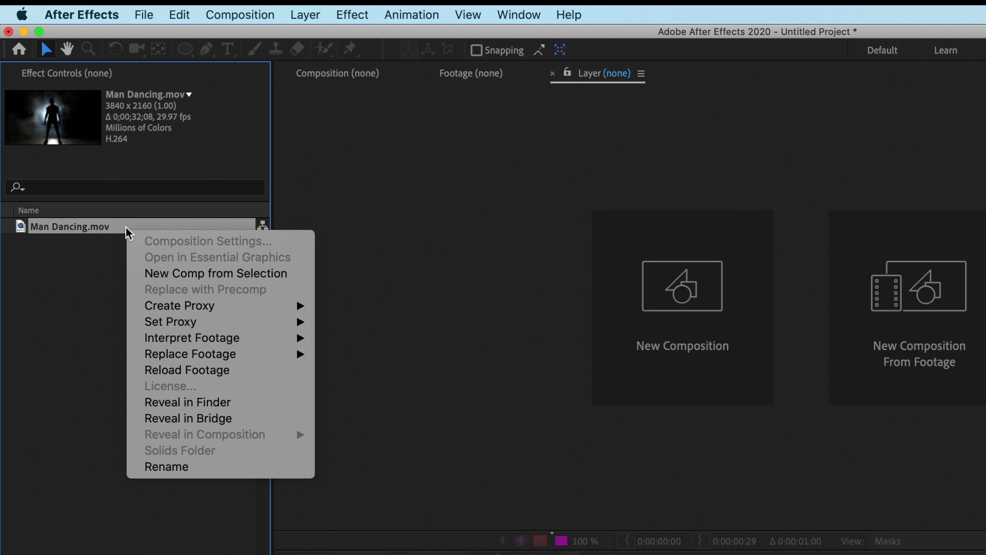
pyautogui.click(245, 277)
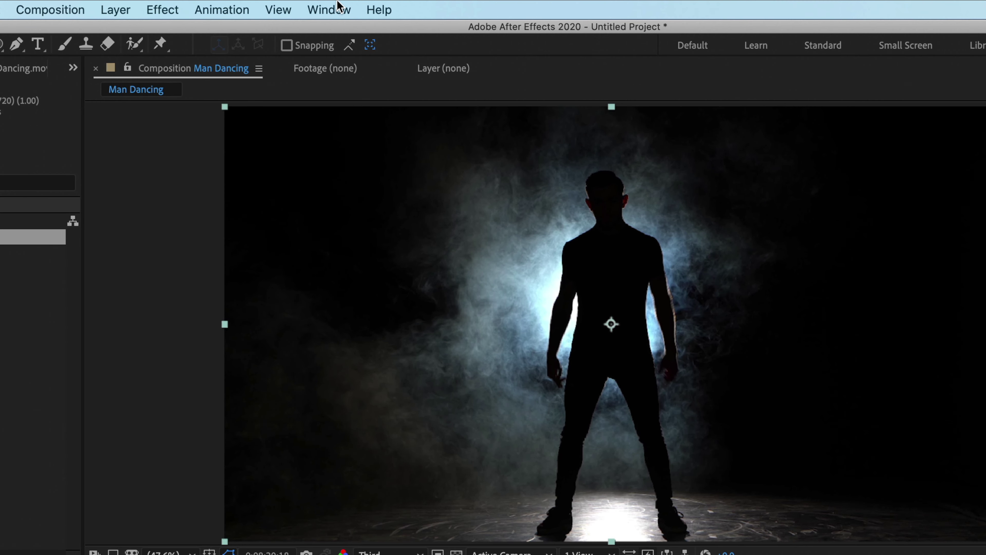
# Step: Show the Paint panel from the Window menu beside the Brushes panel
pyautogui.click(522, 12)
pyautogui.click(390, 165)
pyautogui.click(340, 18)
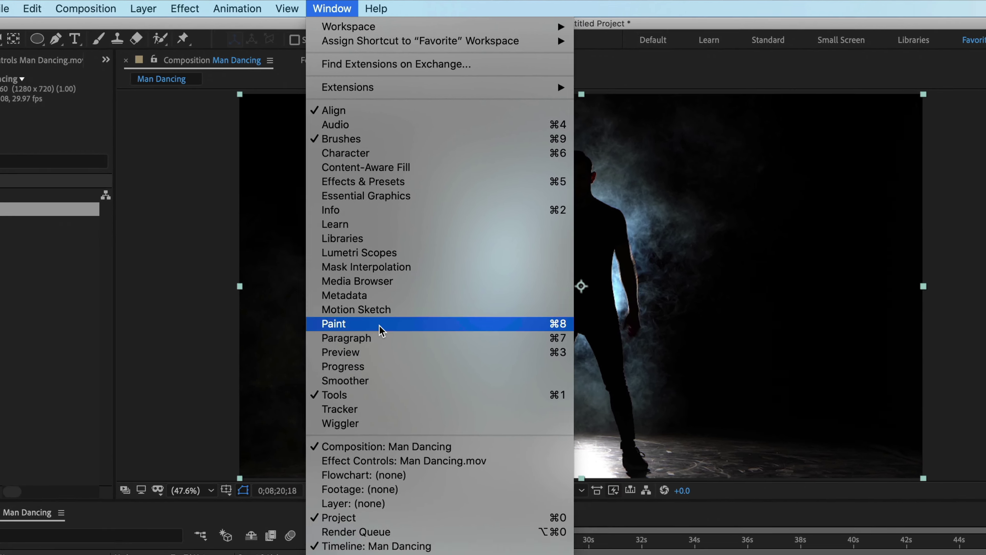
pyautogui.click(380, 326)
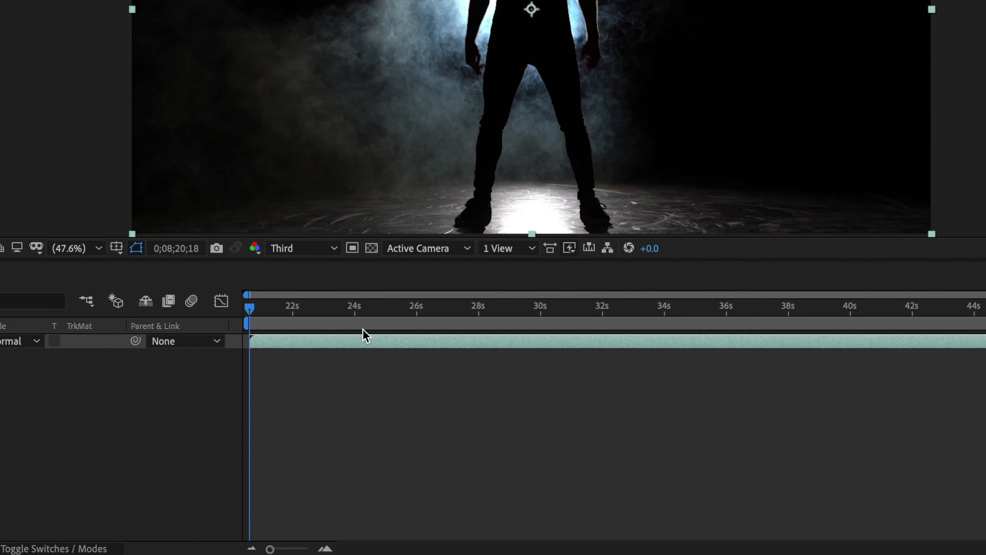
# Step: Open Man Dancing.mov in its own Layer viewer and select the Brush tool
pyautogui.click(364, 340)
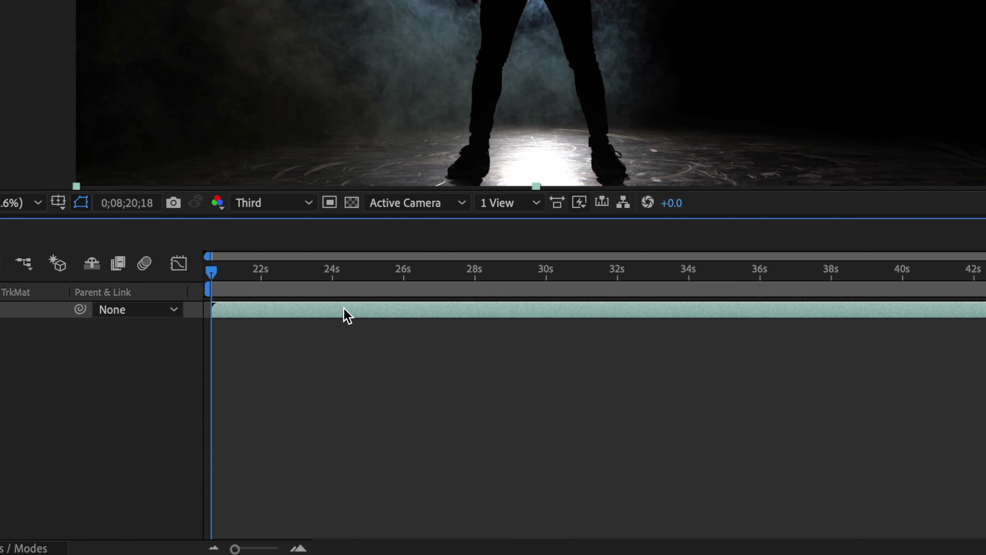
pyautogui.doubleClick(344, 310)
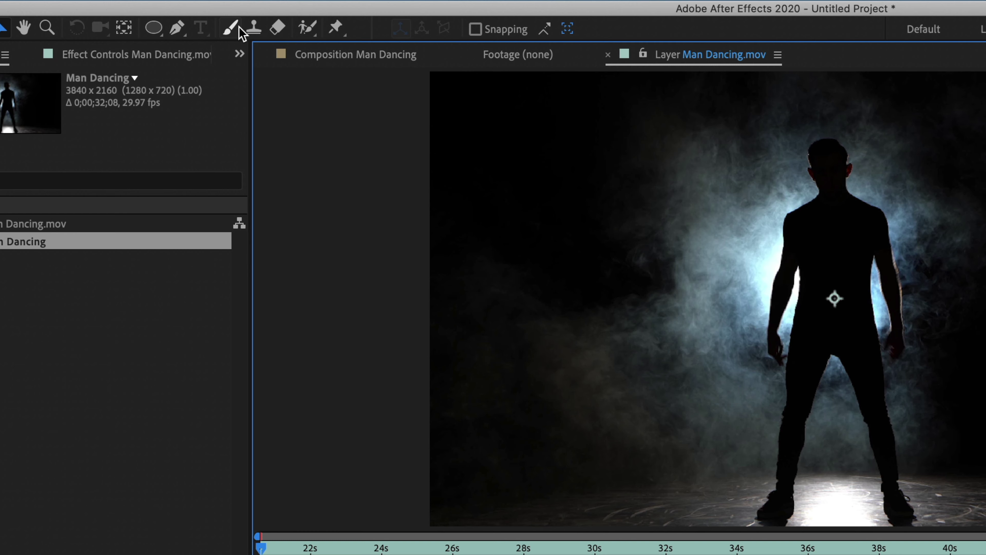
pyautogui.click(230, 28)
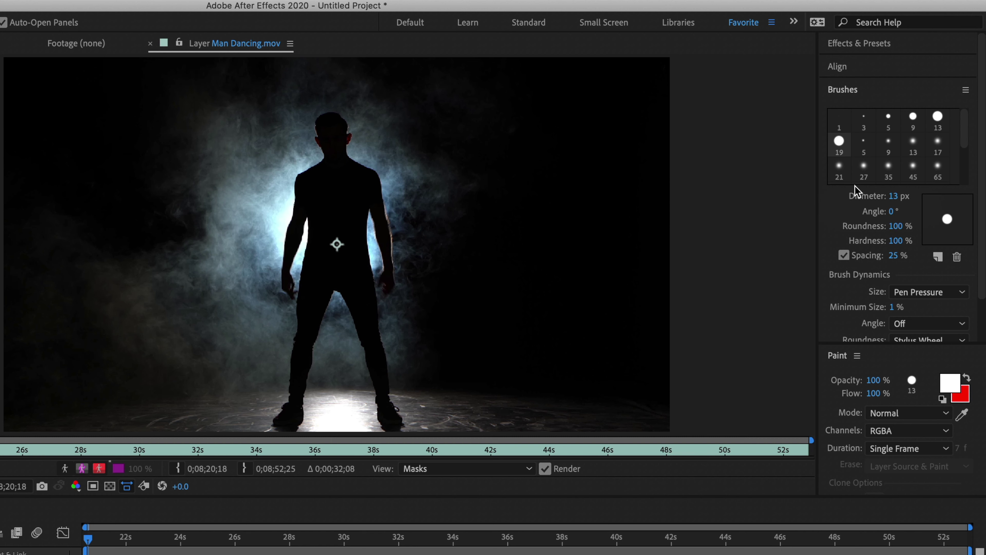
# Step: Choose the 13 px brush preset, keeping Normal mode and RGBA channels
pyautogui.click(942, 119)
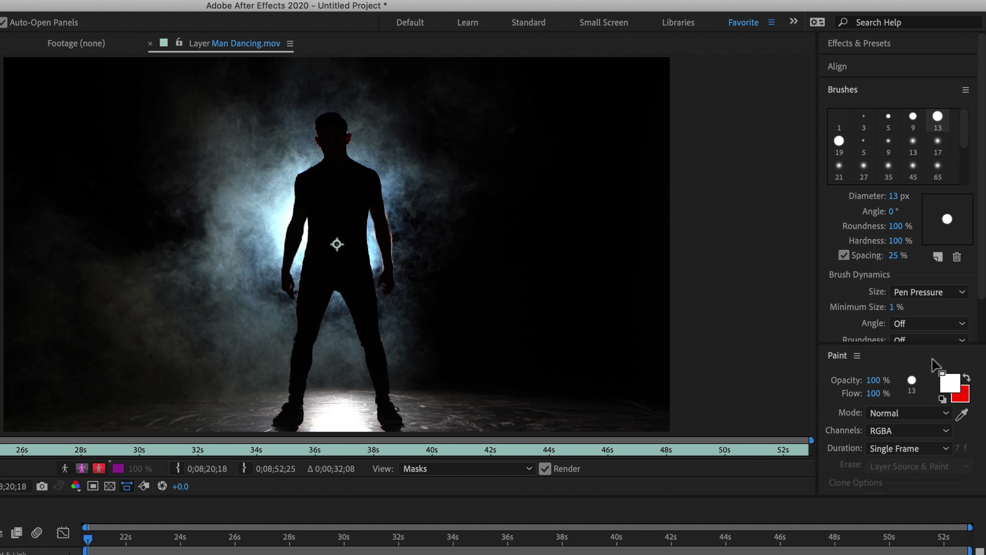
pyautogui.click(939, 415)
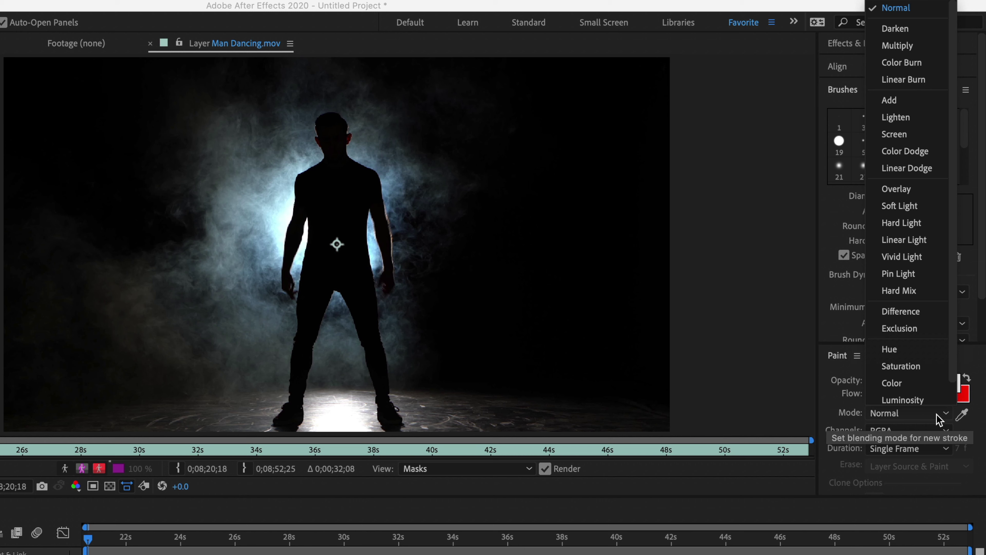
pyautogui.click(910, 12)
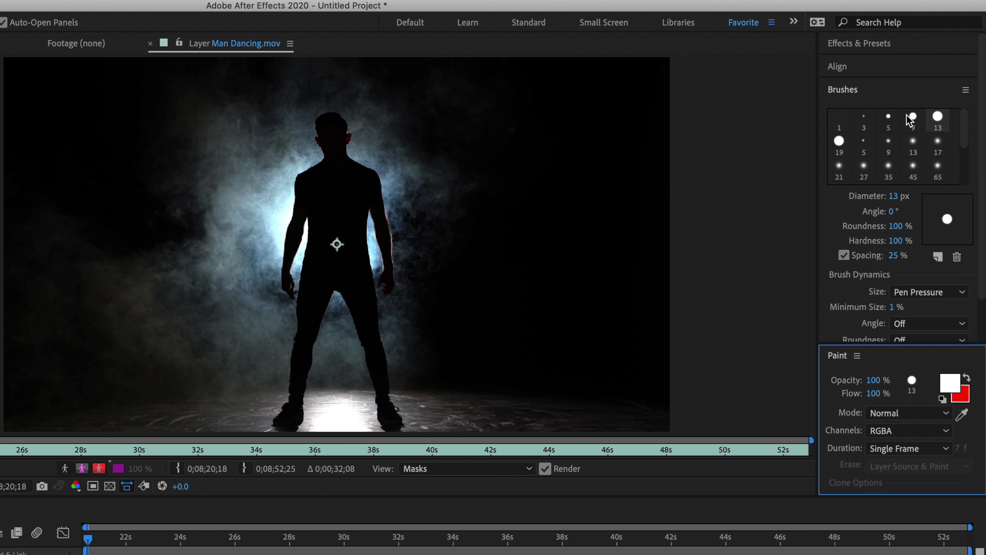
pyautogui.click(946, 432)
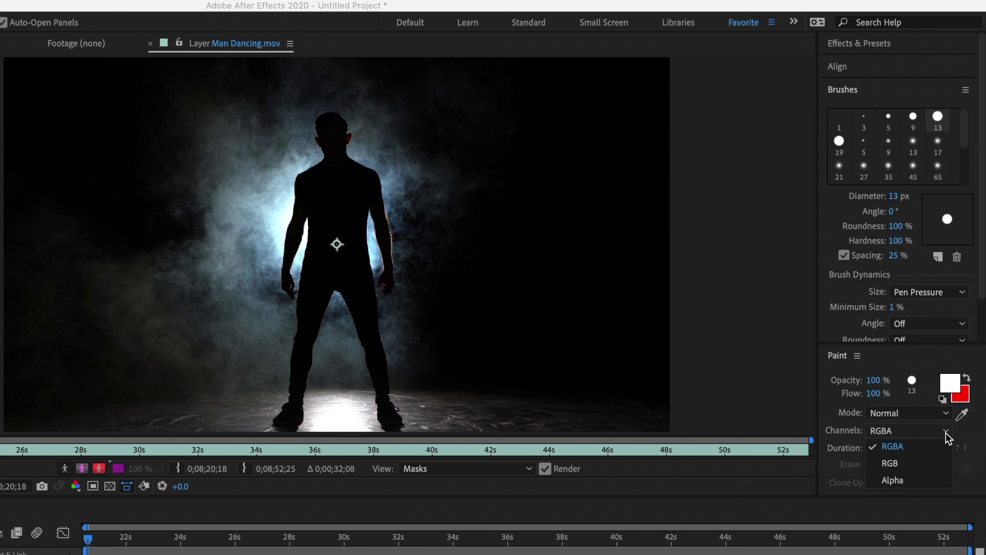
pyautogui.click(934, 446)
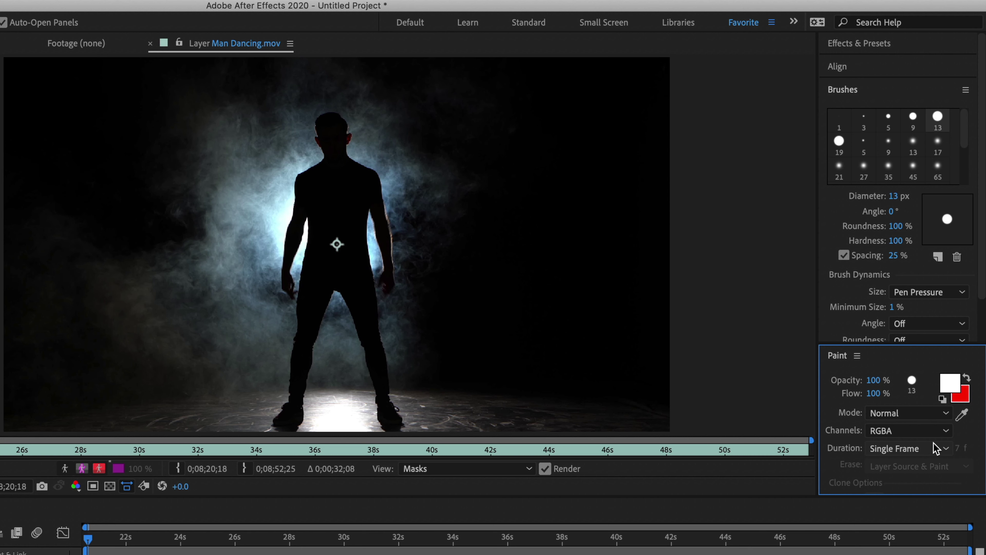
# Step: Set stroke Duration to Constant, paint a white loop right of the dancer and preview it
pyautogui.click(936, 449)
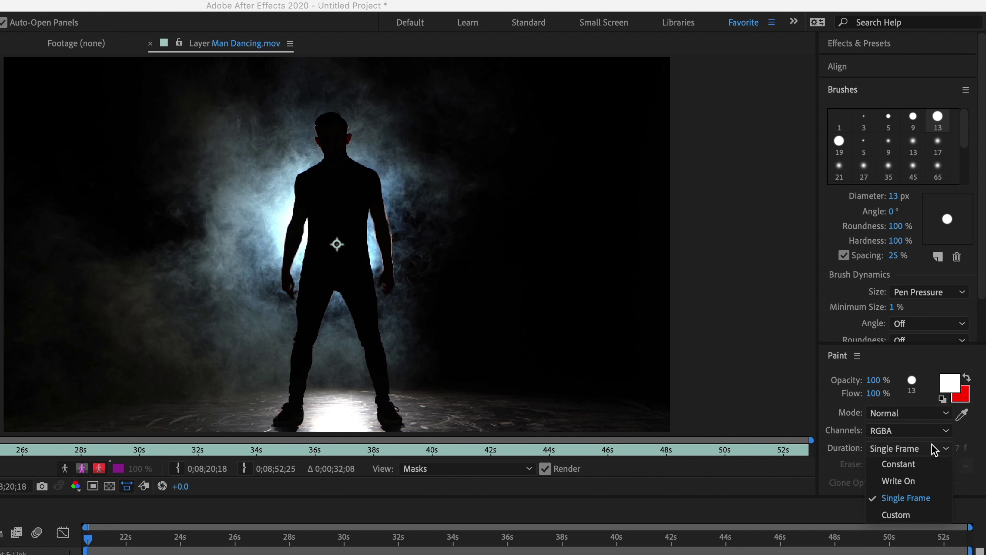
pyautogui.click(934, 463)
pyautogui.moveTo(568, 198)
pyautogui.mouseDown()
pyautogui.moveTo(525, 202)
pyautogui.moveTo(533, 275)
pyautogui.moveTo(596, 226)
pyautogui.moveTo(574, 198)
pyautogui.mouseUp()
pyautogui.press('space')
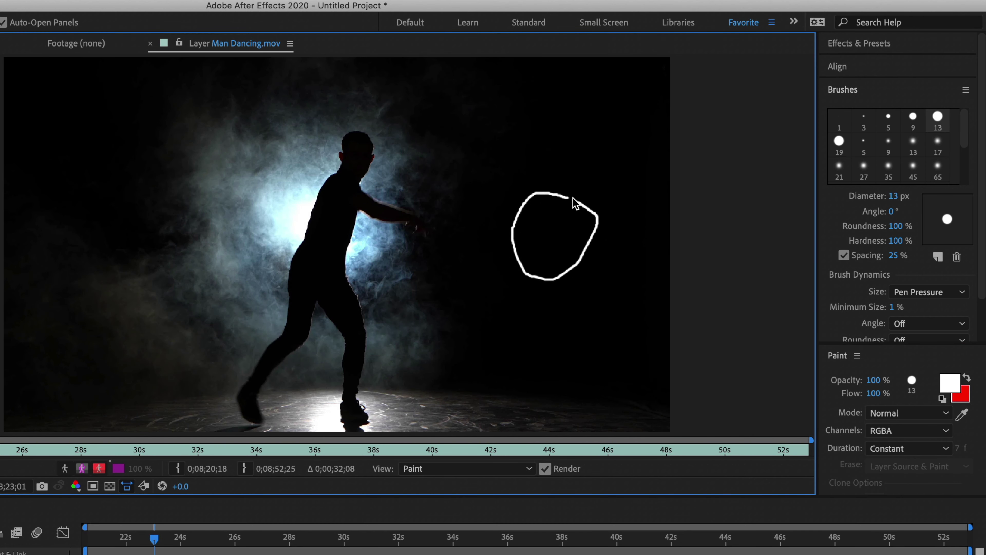
pyautogui.press('space')
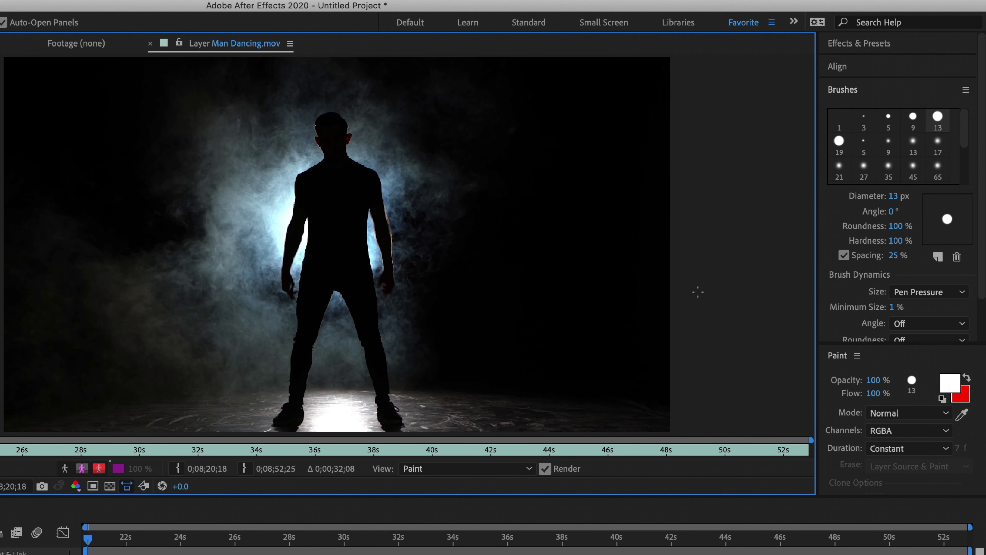
# Step: Switch Duration to Write On, paint a wavy white line and preview it writing on
pyautogui.click(893, 448)
pyautogui.click(933, 485)
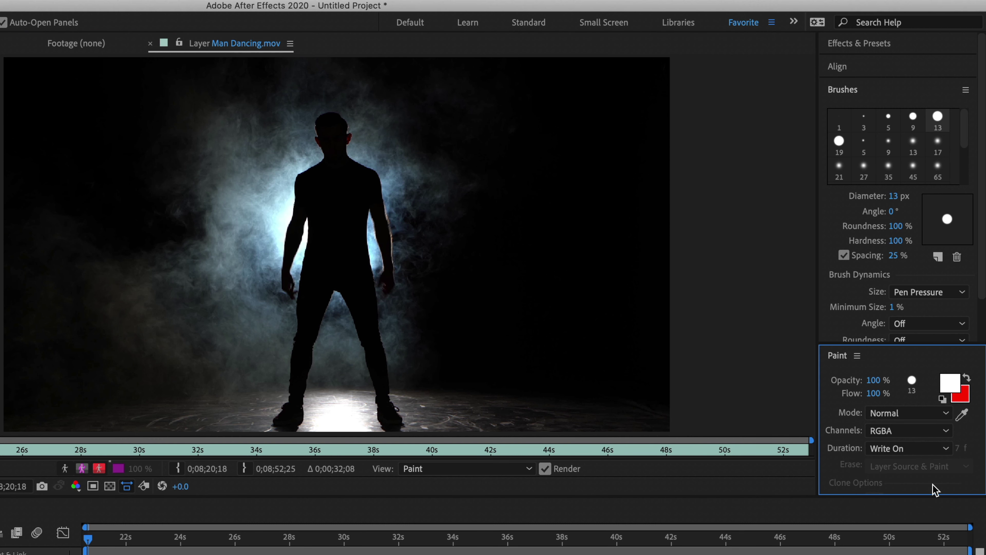
pyautogui.moveTo(540, 145)
pyautogui.mouseDown()
pyautogui.moveTo(512, 183)
pyautogui.moveTo(515, 264)
pyautogui.moveTo(503, 306)
pyautogui.moveTo(530, 306)
pyautogui.moveTo(511, 331)
pyautogui.mouseUp()
pyautogui.press('space')
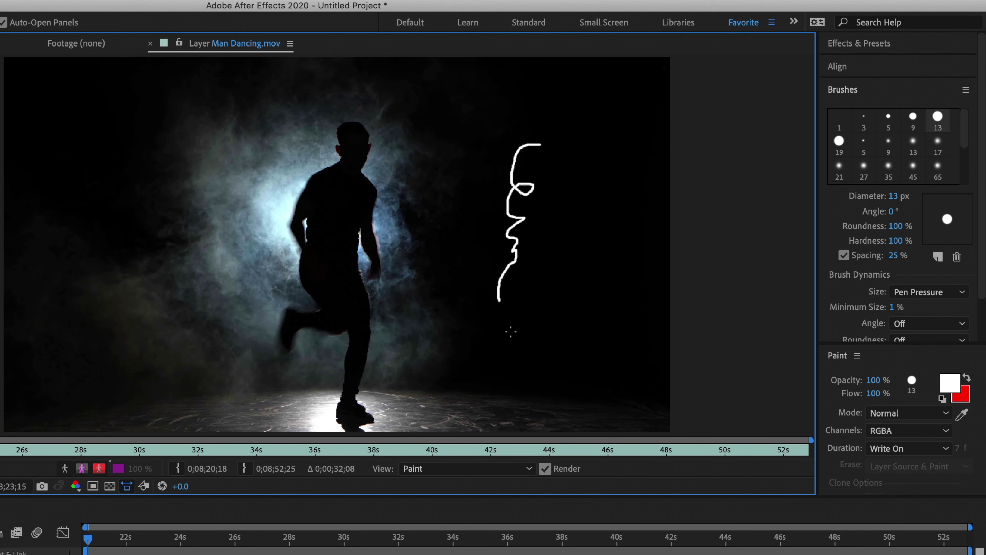
pyautogui.press('space')
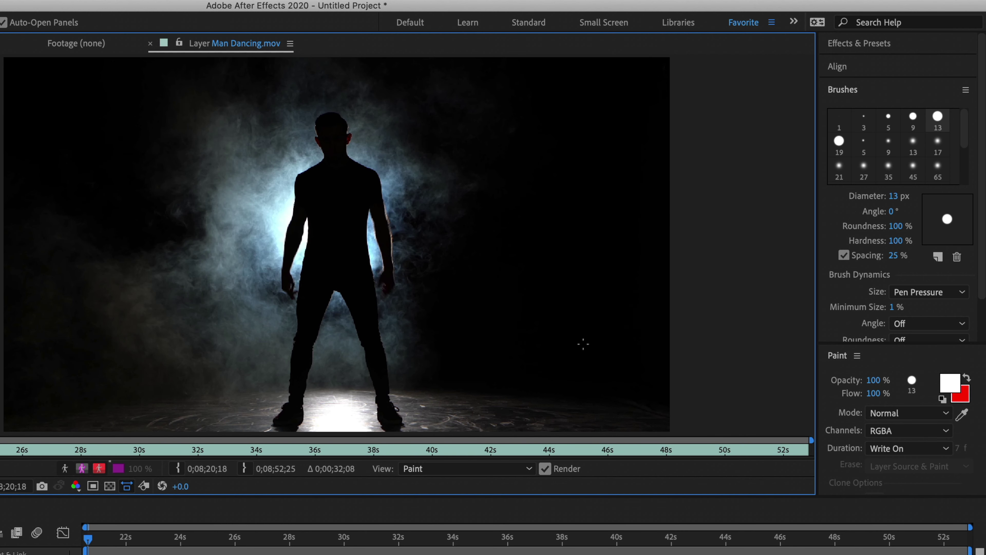
# Step: Set stroke Duration to Custom with a length of 15 frames
pyautogui.click(931, 452)
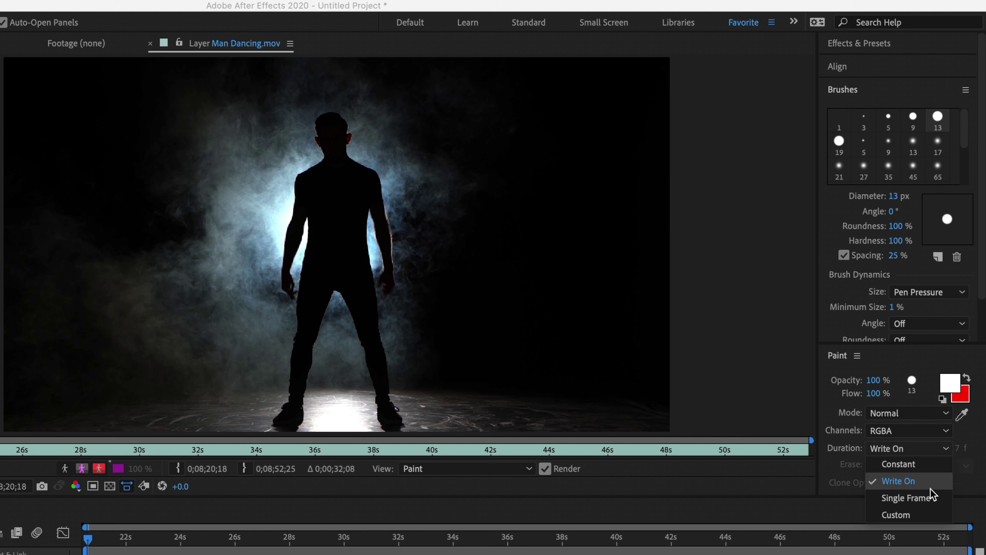
pyautogui.click(929, 516)
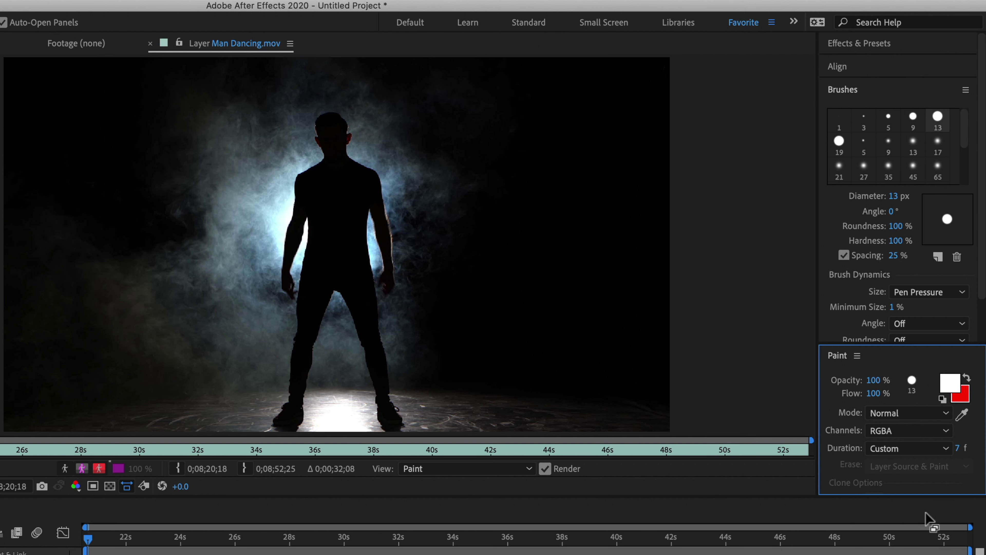
pyautogui.click(960, 449)
pyautogui.write('15')
pyautogui.press('Return')
# Step: Paint a white curly stroke, preview it, then set Duration to Single Frame
pyautogui.moveTo(571, 196)
pyautogui.mouseDown()
pyautogui.moveTo(532, 226)
pyautogui.moveTo(555, 260)
pyautogui.moveTo(550, 243)
pyautogui.moveTo(528, 274)
pyautogui.moveTo(548, 289)
pyautogui.moveTo(542, 281)
pyautogui.moveTo(536, 306)
pyautogui.moveTo(553, 322)
pyautogui.mouseUp()
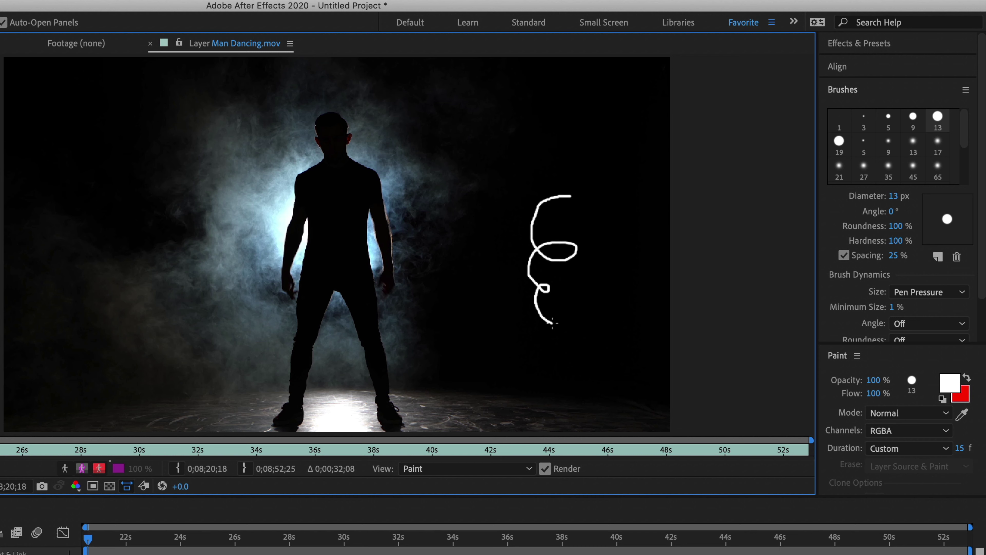
pyautogui.press('space')
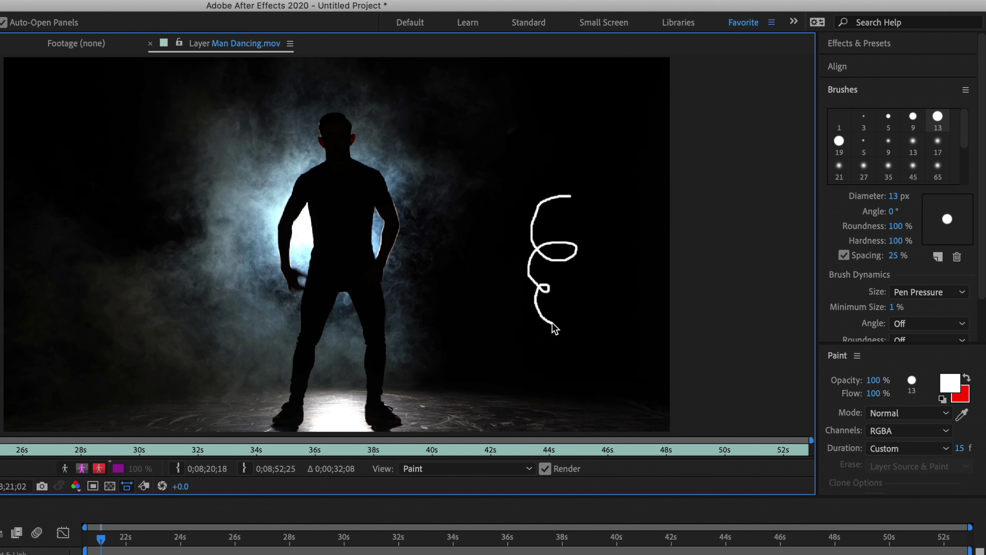
pyautogui.press('space')
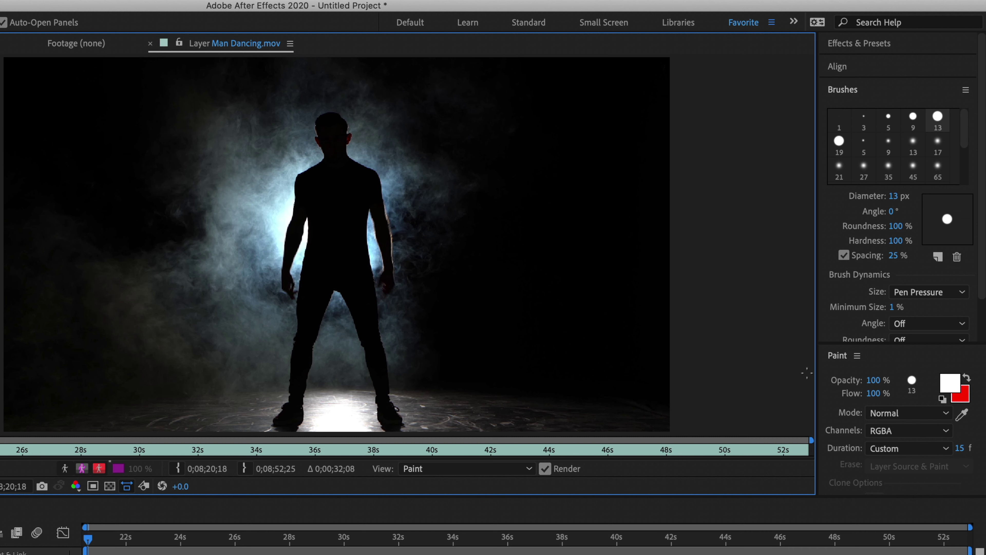
pyautogui.click(929, 449)
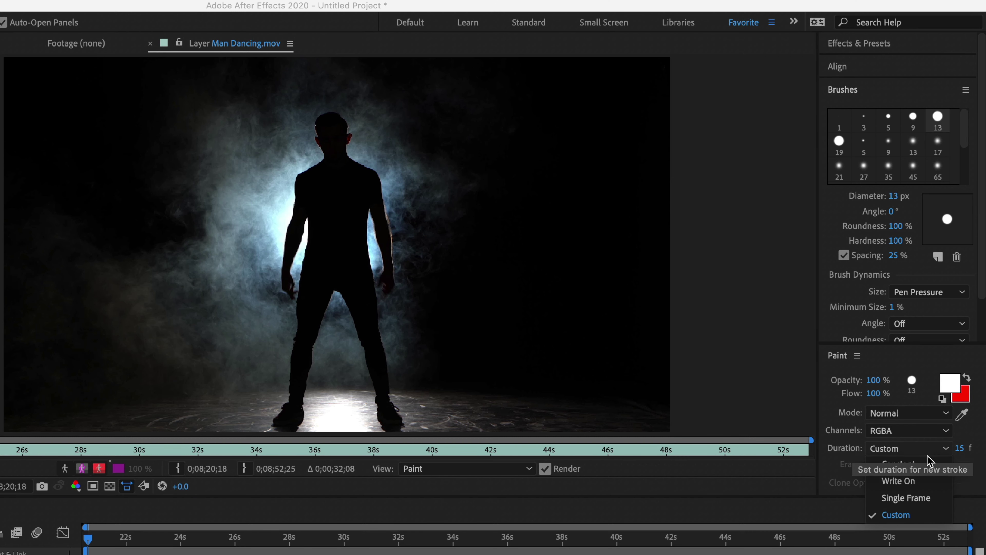
pyautogui.click(936, 499)
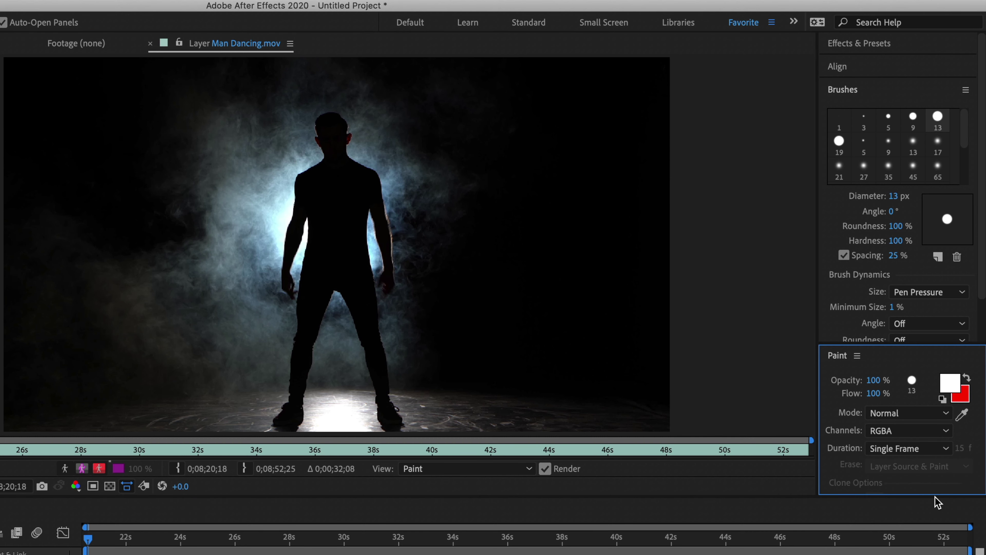
# Step: Change the paint colour to yellow (F9F900) and move to a later frame where the dancer bends
pyautogui.click(953, 387)
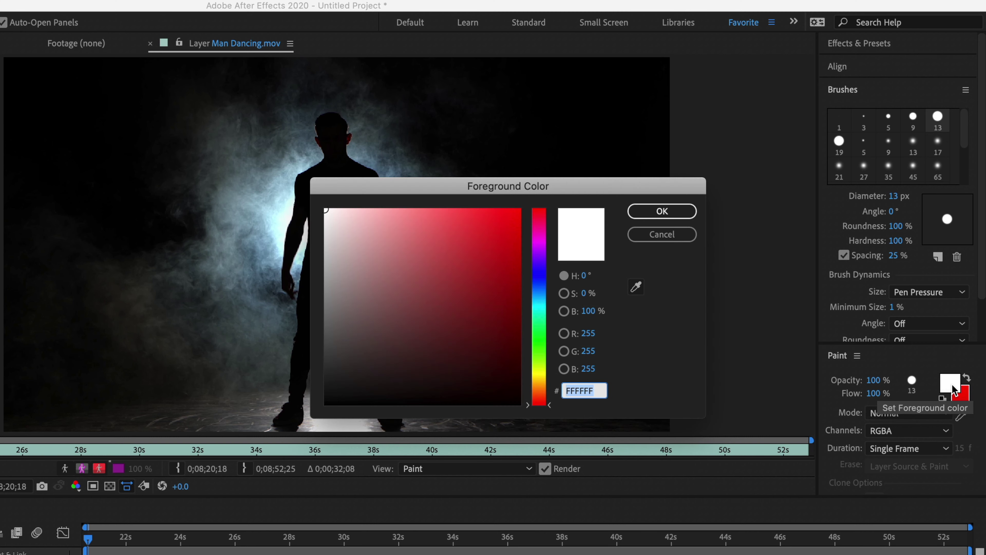
pyautogui.click(540, 372)
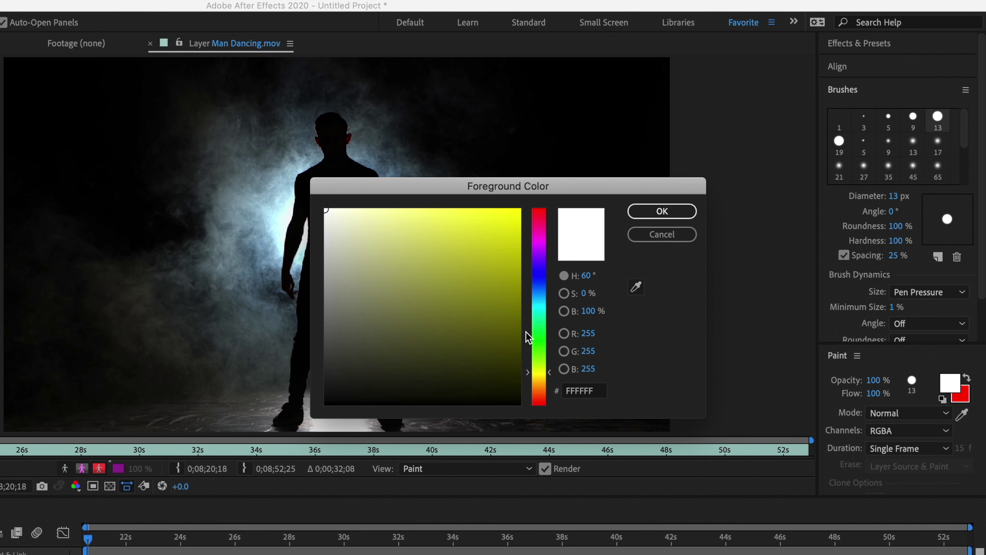
pyautogui.click(519, 214)
pyautogui.click(662, 211)
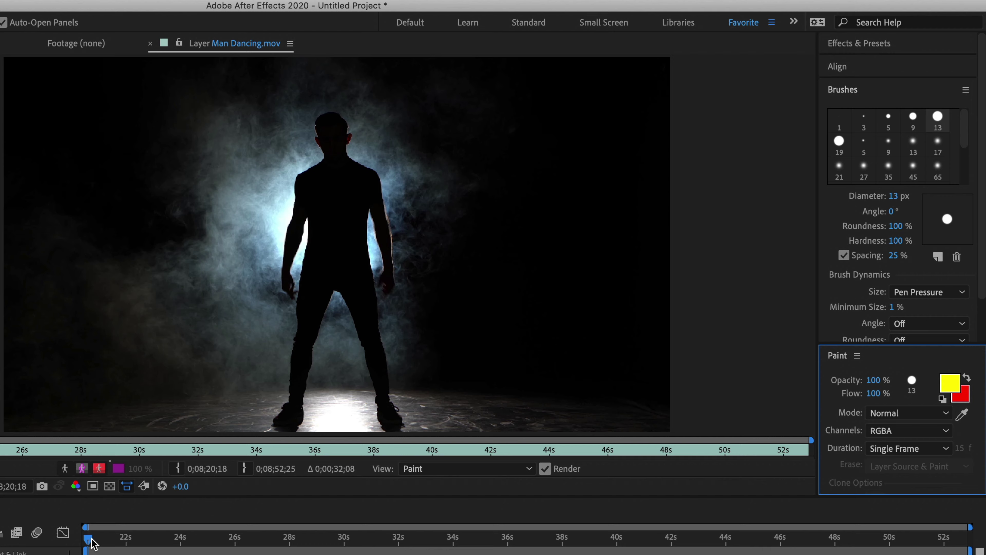
pyautogui.moveTo(95, 541); pyautogui.dragTo(285, 548)
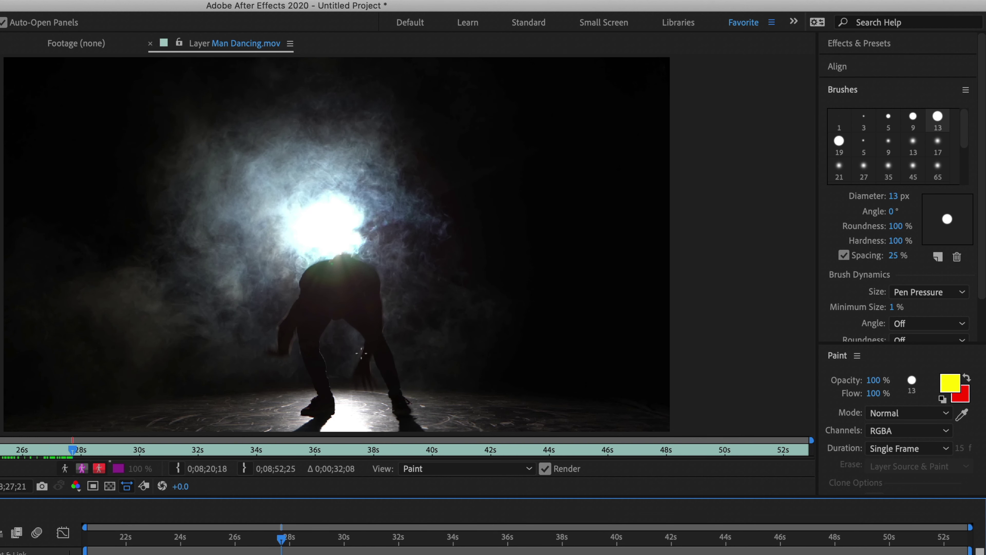
# Step: Paint yellow strokes down from the dancer's hand on three consecutive frames
pyautogui.moveTo(357, 357)
pyautogui.mouseDown()
pyautogui.moveTo(352, 375)
pyautogui.moveTo(370, 368)
pyautogui.moveTo(372, 379)
pyautogui.mouseUp()
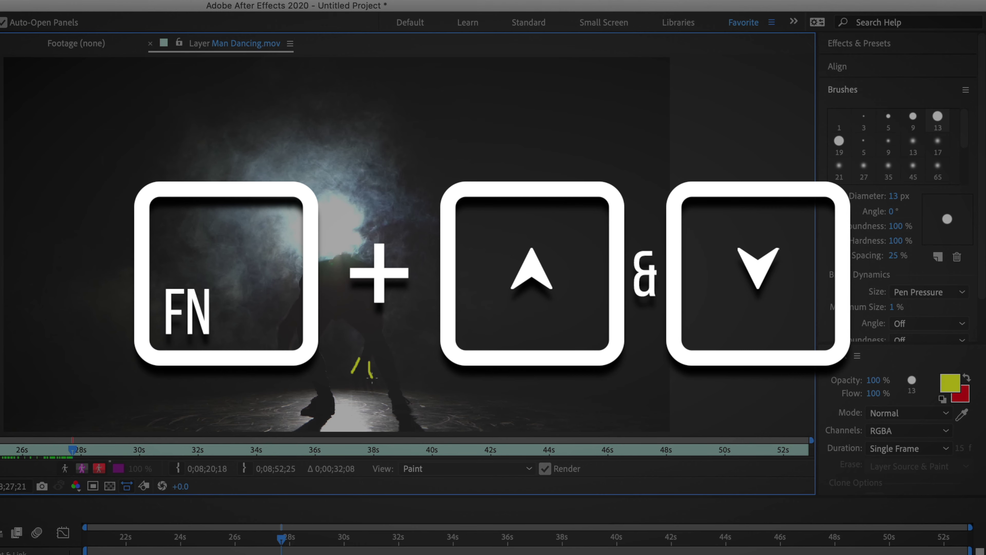
pyautogui.press('pagedown')
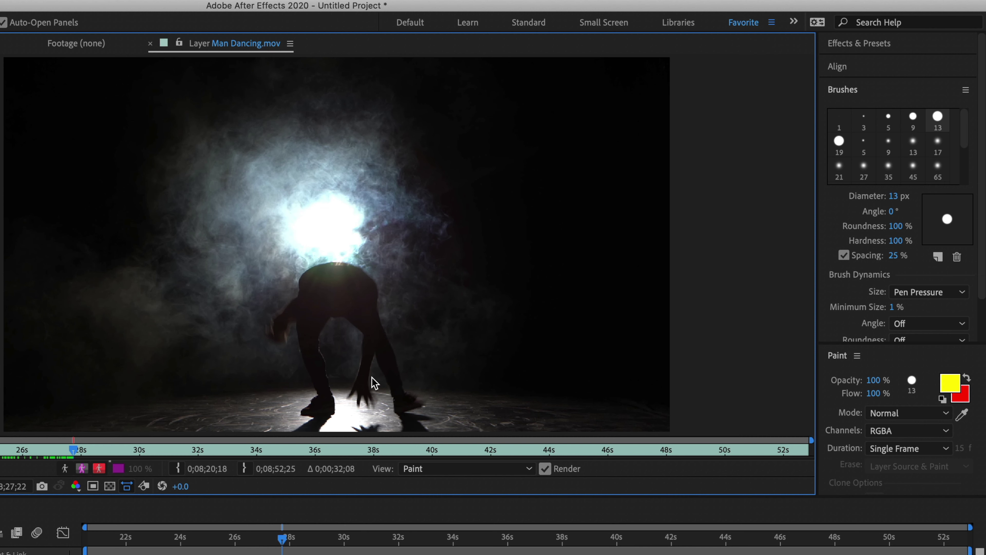
pyautogui.moveTo(358, 371)
pyautogui.mouseDown()
pyautogui.moveTo(348, 394)
pyautogui.moveTo(370, 379)
pyautogui.moveTo(377, 403)
pyautogui.mouseUp()
pyautogui.press('pagedown')
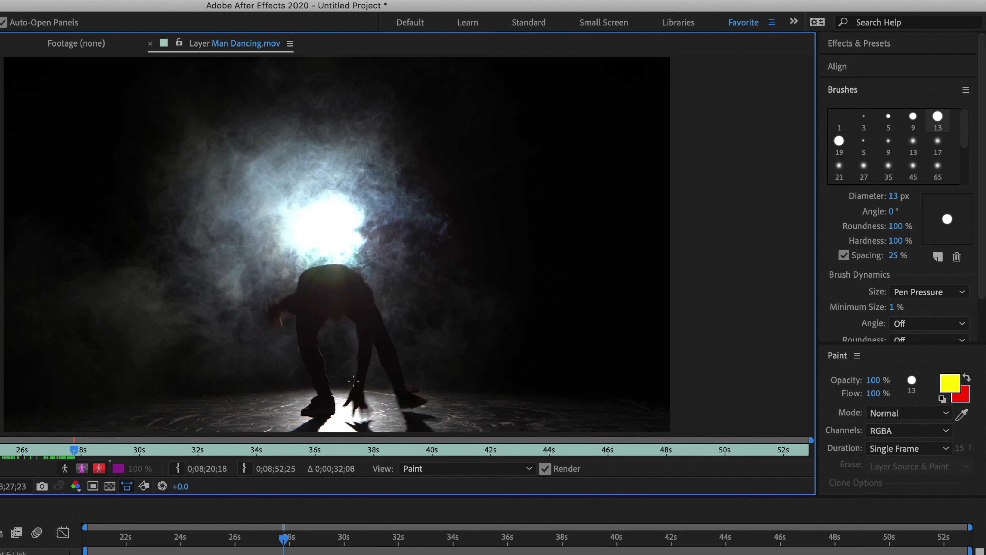
pyautogui.moveTo(354, 380); pyautogui.dragTo(335, 419)
pyautogui.moveTo(364, 382)
pyautogui.mouseDown()
pyautogui.moveTo(384, 417)
pyautogui.moveTo(330, 422)
pyautogui.moveTo(429, 423)
pyautogui.mouseUp()
# Step: On the next frames, paint yellow lines near the hands and arcs along the floor
pyautogui.press('pagedown')
pyautogui.press('pagedown')
pyautogui.moveTo(344, 410); pyautogui.dragTo(292, 428)
pyautogui.press('pagedown')
pyautogui.moveTo(377, 421); pyautogui.dragTo(478, 413)
pyautogui.moveTo(406, 411); pyautogui.dragTo(438, 411)
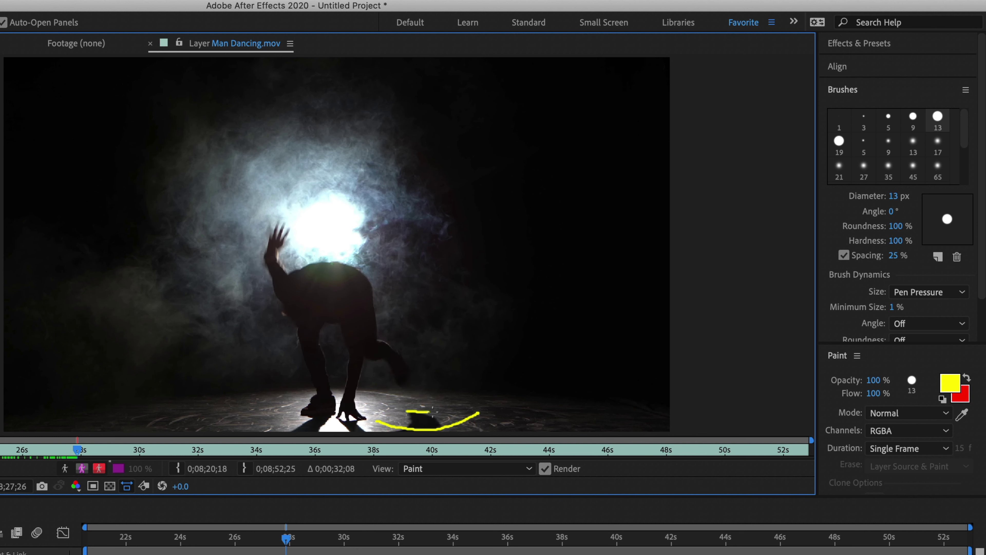
pyautogui.moveTo(300, 420); pyautogui.dragTo(222, 419)
pyautogui.moveTo(266, 411); pyautogui.dragTo(249, 410)
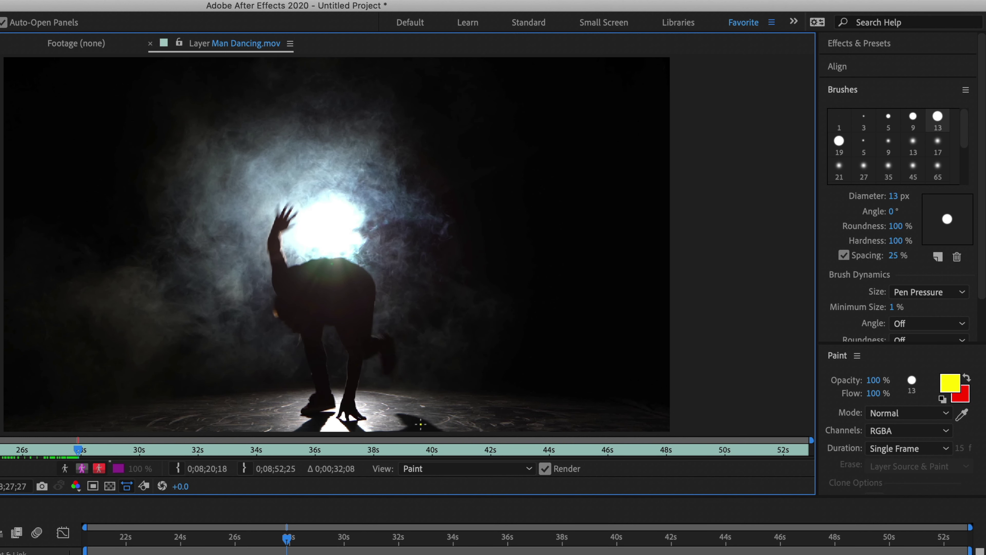
# Step: Step back, scrub and play the footage to review the yellow strokes
pyautogui.press('pageup')
pyautogui.press('pageup')
pyautogui.press('pageup')
pyautogui.press('pageup')
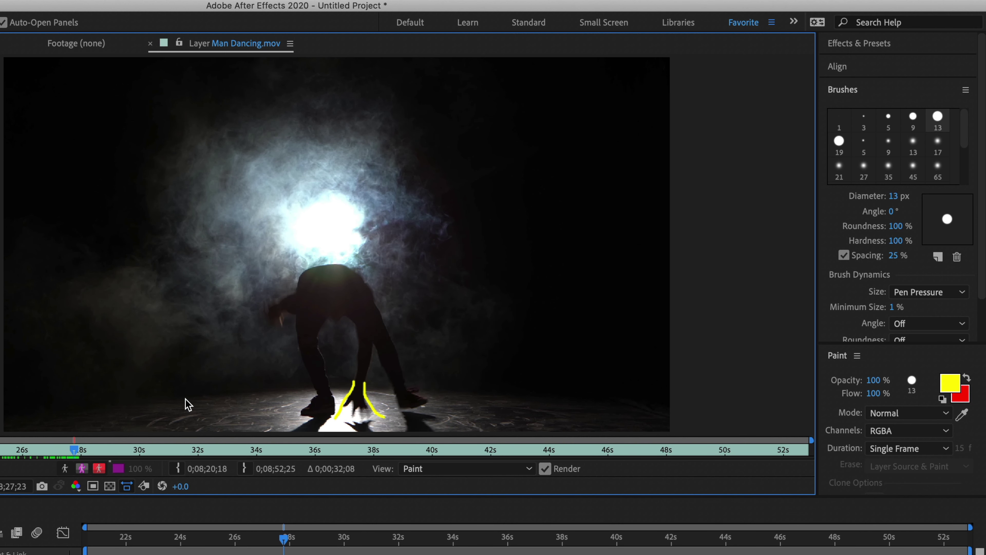
pyautogui.moveTo(282, 544); pyautogui.dragTo(265, 547)
pyautogui.press('space')
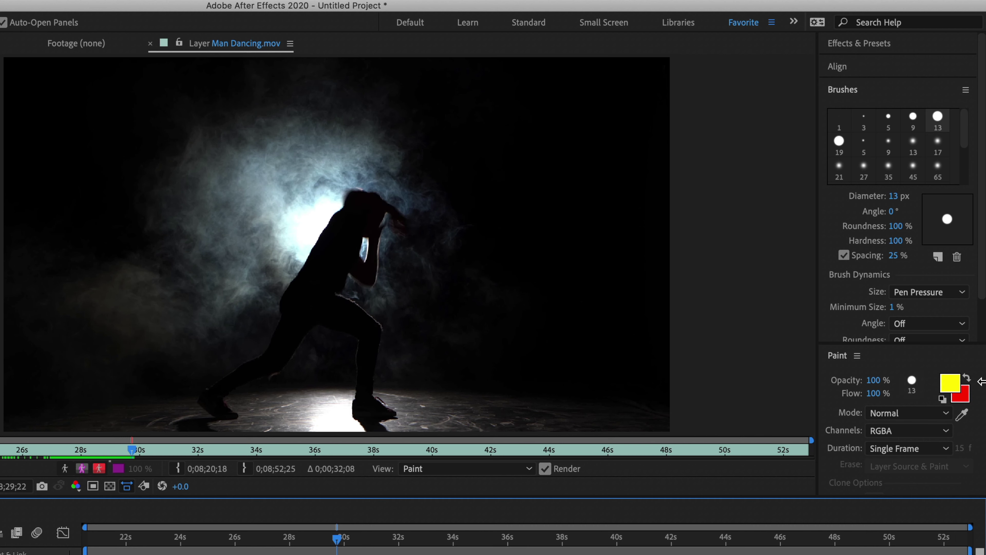
# Step: Change the paint colour to cyan (00FCFF) and paint a cyan line beside the dancer two frames later
pyautogui.click(958, 389)
pyautogui.click(551, 307)
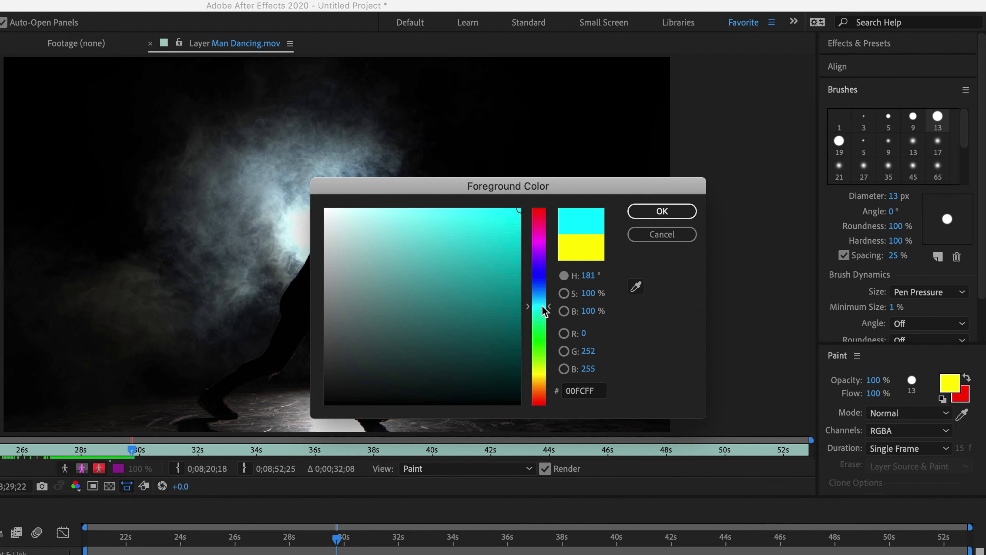
pyautogui.click(663, 211)
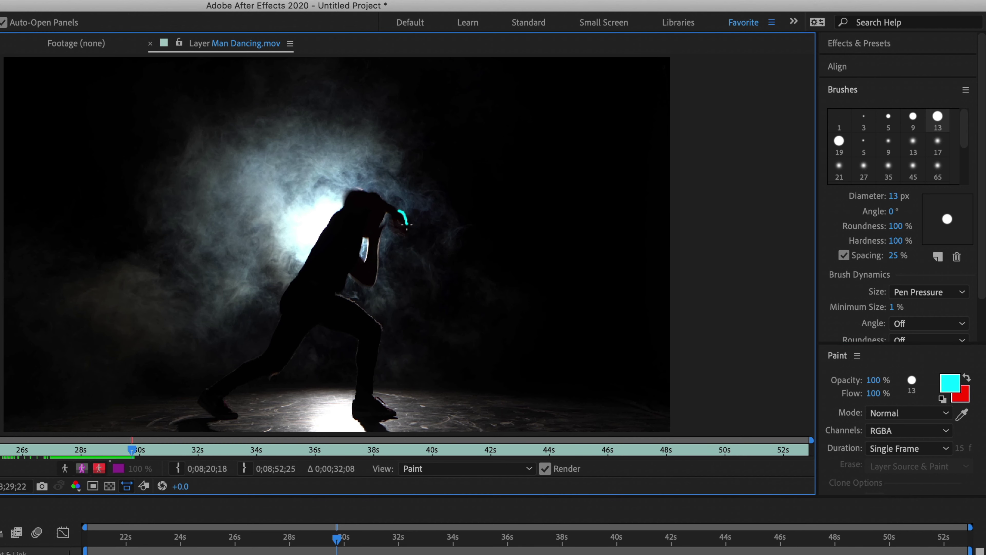
pyautogui.press('pagedown')
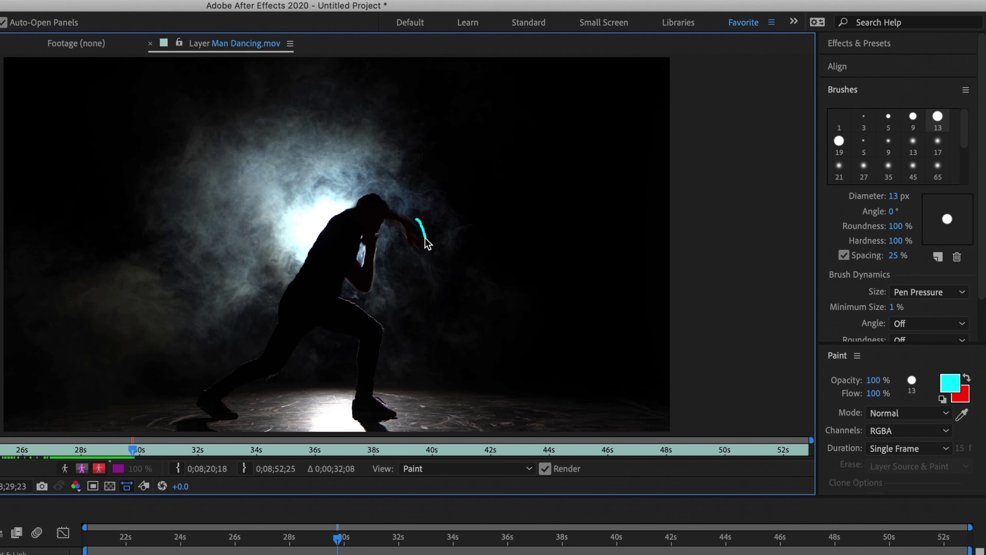
pyautogui.press('pagedown')
# Step: Paint further cyan lines beside the dancer on the next two frames
pyautogui.press('pagedown')
pyautogui.moveTo(452, 194); pyautogui.dragTo(462, 245)
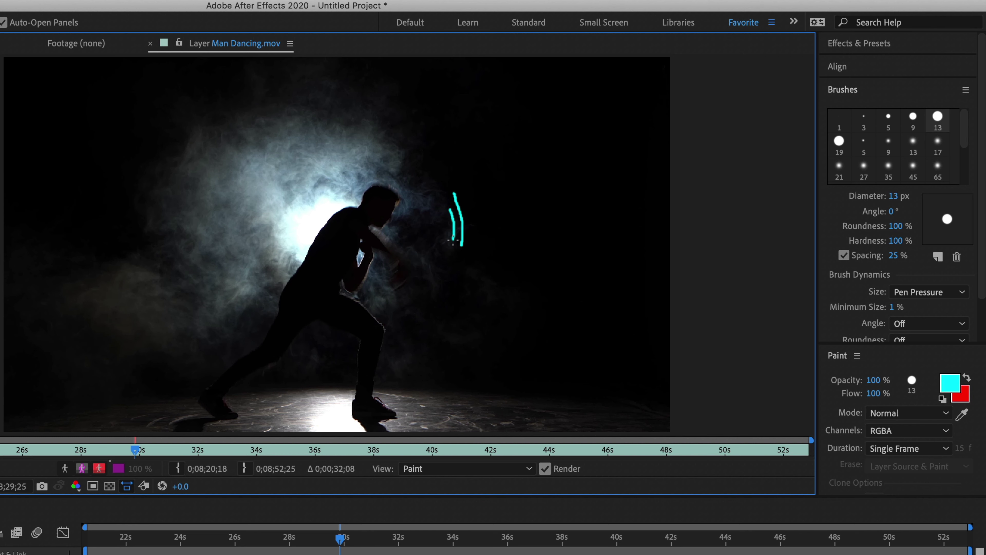
pyautogui.press('pagedown')
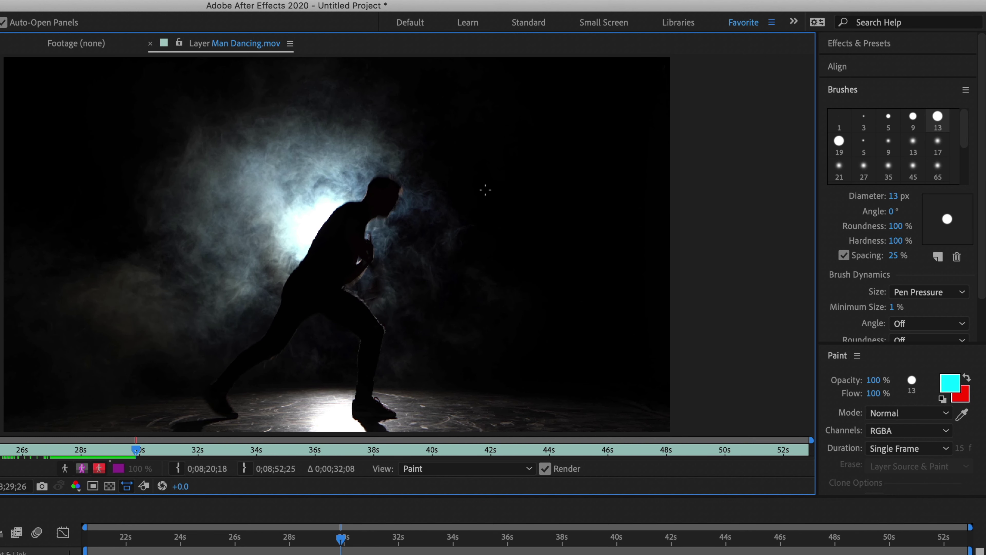
pyautogui.press('pageup')
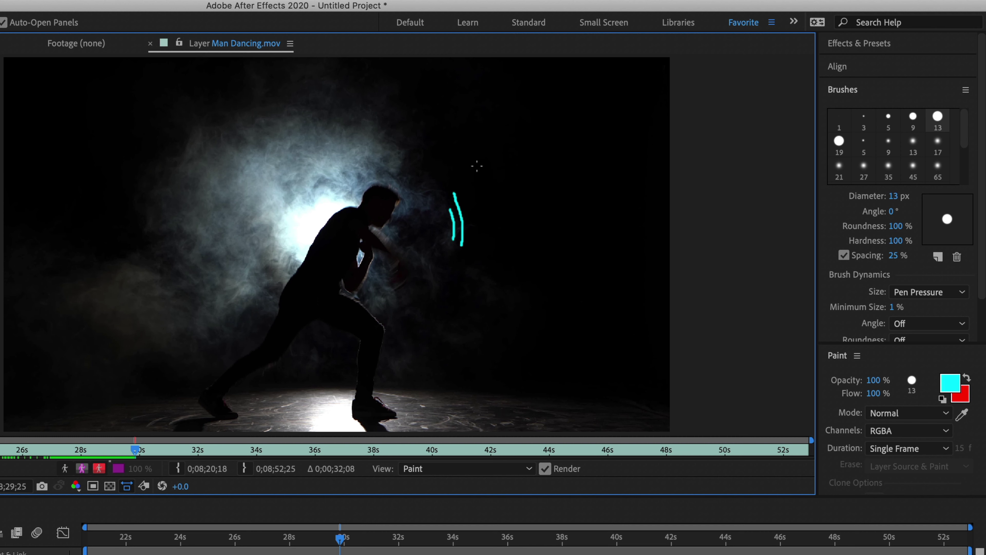
pyautogui.press('pagedown')
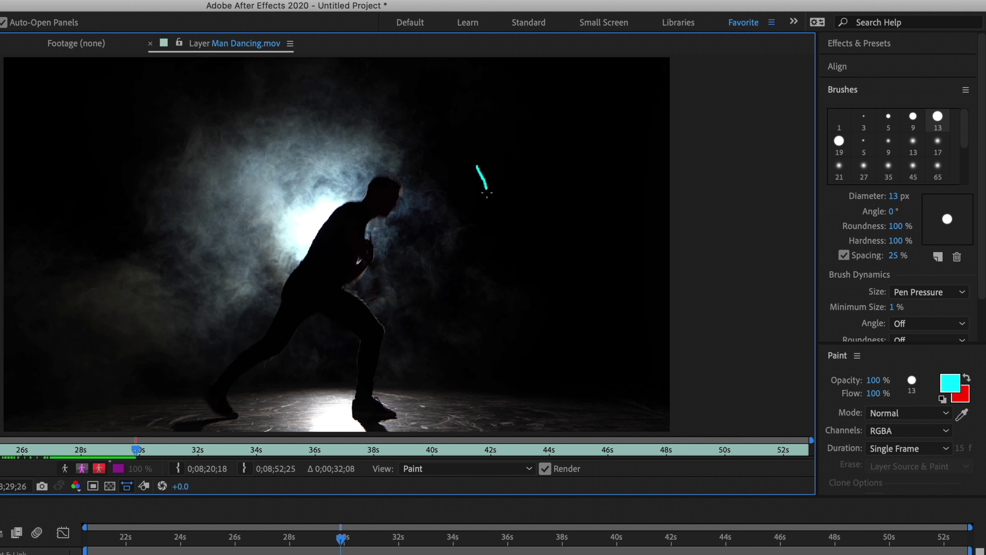
pyautogui.moveTo(474, 187); pyautogui.dragTo(481, 248)
pyautogui.press('pagedown')
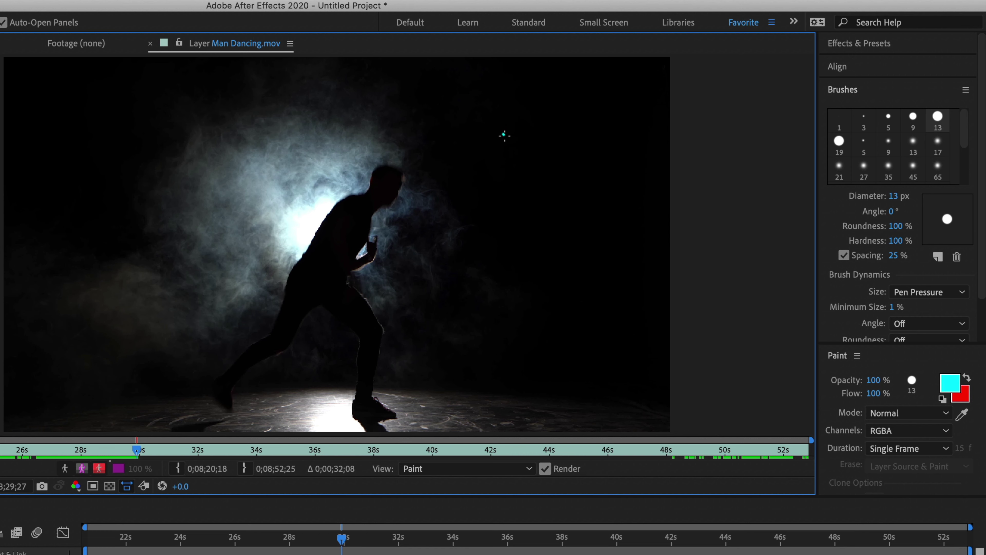
pyautogui.moveTo(504, 134); pyautogui.dragTo(525, 273)
pyautogui.moveTo(512, 197); pyautogui.dragTo(525, 268)
# Step: Continue frame by frame with cyan lines sweeping toward the top right
pyautogui.press('pagedown')
pyautogui.moveTo(526, 87); pyautogui.dragTo(570, 276)
pyautogui.moveTo(527, 116); pyautogui.dragTo(561, 252)
pyautogui.press('pagedown')
pyautogui.moveTo(549, 59)
pyautogui.mouseDown()
pyautogui.moveTo(619, 241)
pyautogui.moveTo(607, 224)
pyautogui.mouseUp()
pyautogui.press('pagedown')
pyautogui.moveTo(583, 56); pyautogui.dragTo(658, 216)
pyautogui.moveTo(612, 52); pyautogui.dragTo(696, 205)
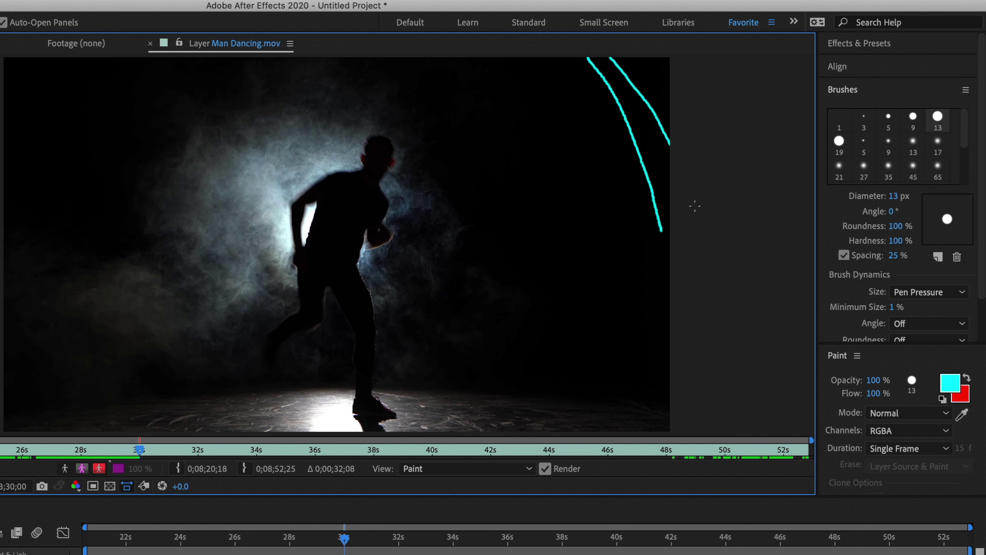
pyautogui.press('pagedown')
pyautogui.moveTo(670, 93); pyautogui.dragTo(632, 49)
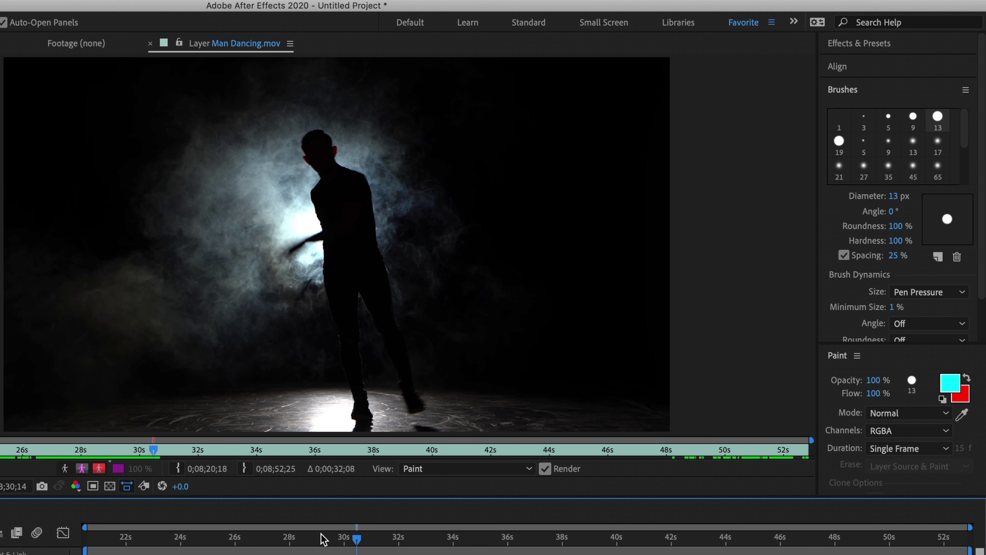
# Step: Set the paint colour to white (FFFFFF) and switch to the 19 px brush
pyautogui.click(950, 384)
pyautogui.moveTo(348, 238); pyautogui.dragTo(327, 210)
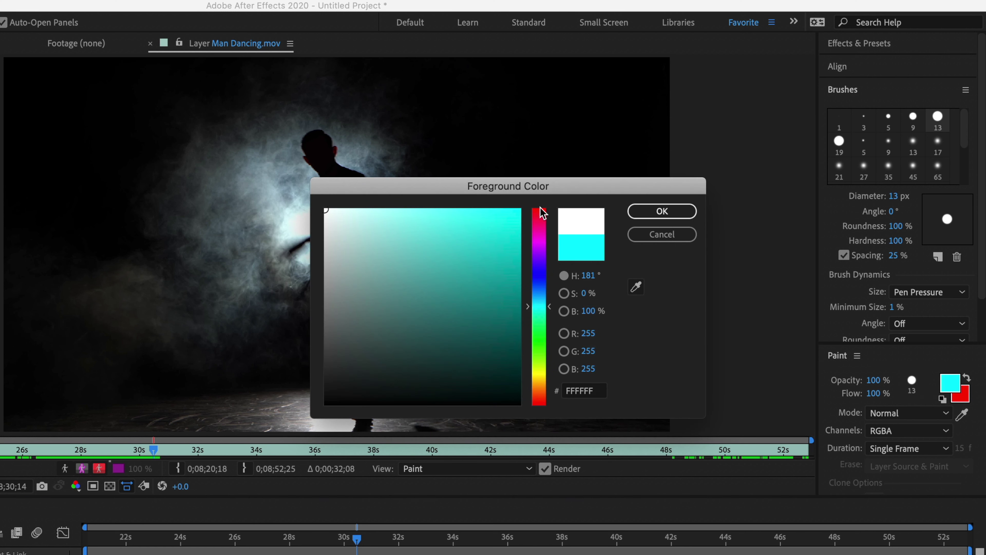
pyautogui.click(679, 211)
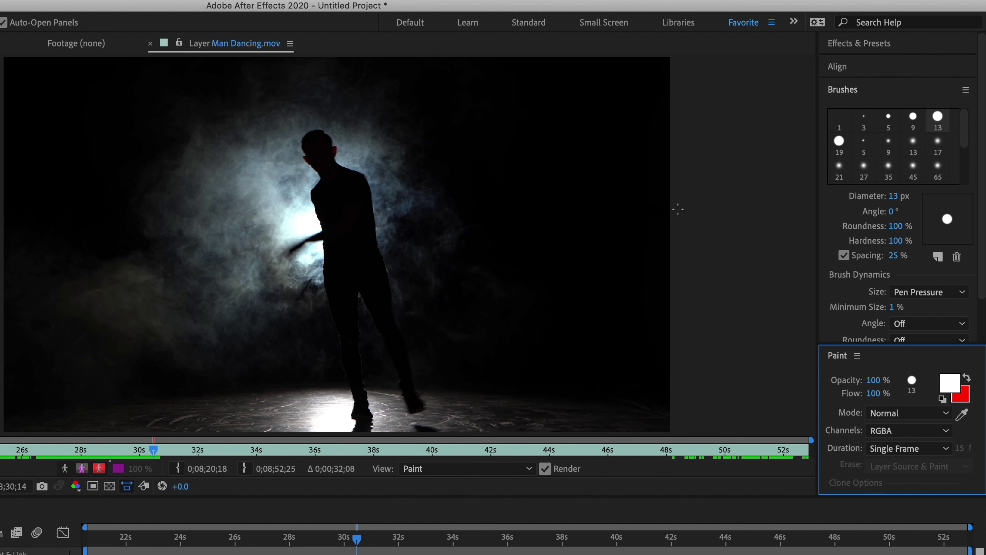
pyautogui.click(839, 141)
# Step: Paint white lines along the dancer's leg on successive frames
pyautogui.click(408, 410)
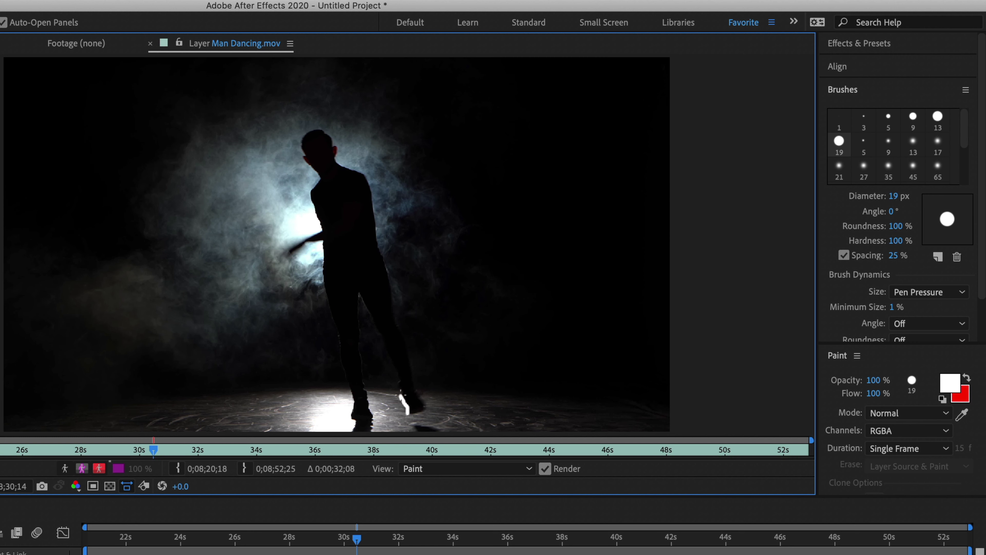
pyautogui.press('pagedown')
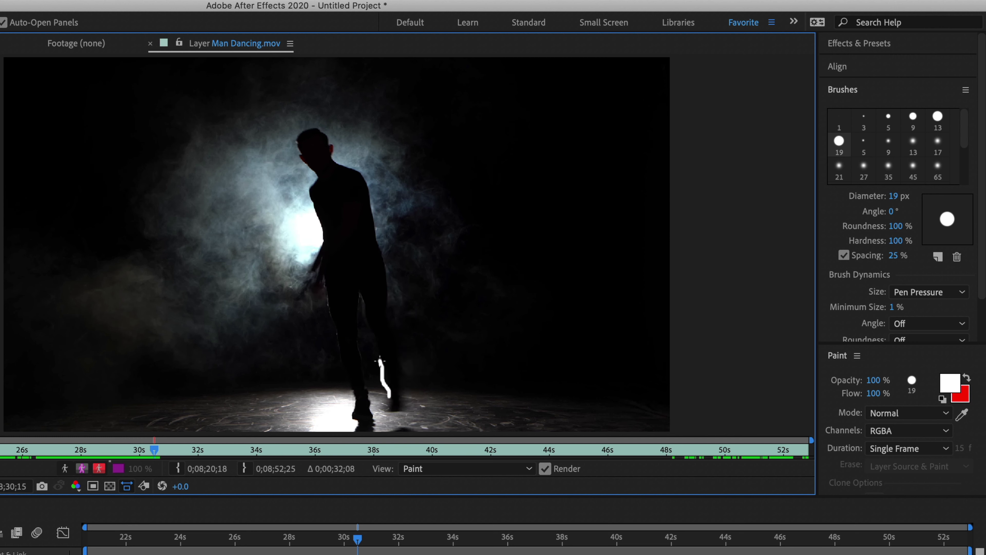
pyautogui.press('pagedown')
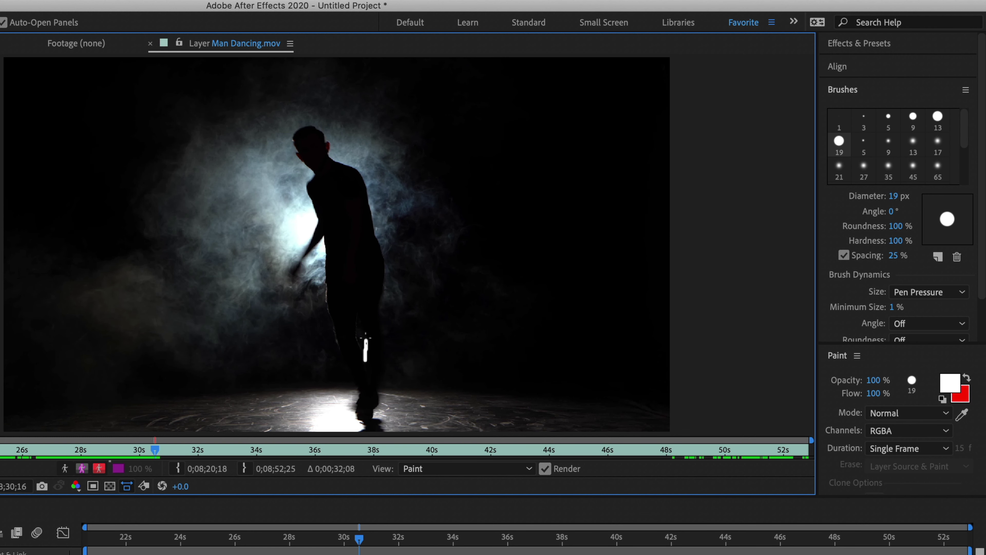
pyautogui.press('pagedown')
pyautogui.moveTo(365, 322)
pyautogui.mouseDown()
pyautogui.moveTo(373, 370)
pyautogui.moveTo(391, 377)
pyautogui.mouseUp()
pyautogui.press('pagedown')
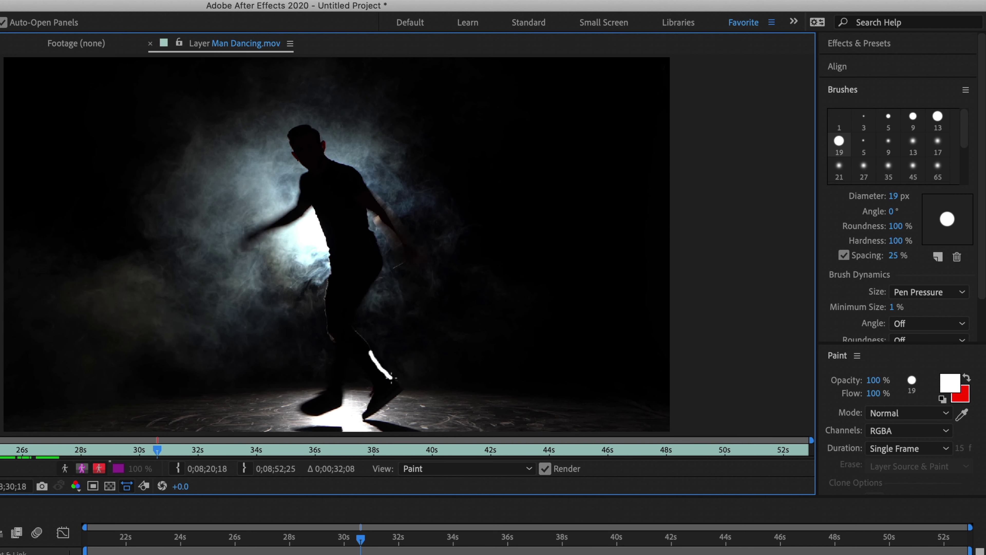
pyautogui.press('pagedown')
pyautogui.press('pagedown')
# Step: Outline the dancer's head and arm in white, then return to about 30 seconds and preview
pyautogui.press('pagedown')
pyautogui.press('pagedown')
pyautogui.moveTo(330, 335)
pyautogui.mouseDown()
pyautogui.moveTo(334, 265)
pyautogui.moveTo(287, 288)
pyautogui.mouseUp()
pyautogui.press('pagedown')
pyautogui.press('pagedown')
pyautogui.press('pagedown')
pyautogui.press('pagedown')
pyautogui.press('pagedown')
pyautogui.press('pagedown')
pyautogui.press('pagedown')
pyautogui.press('pagedown')
pyautogui.press('pagedown')
pyautogui.moveTo(293, 166); pyautogui.dragTo(311, 132)
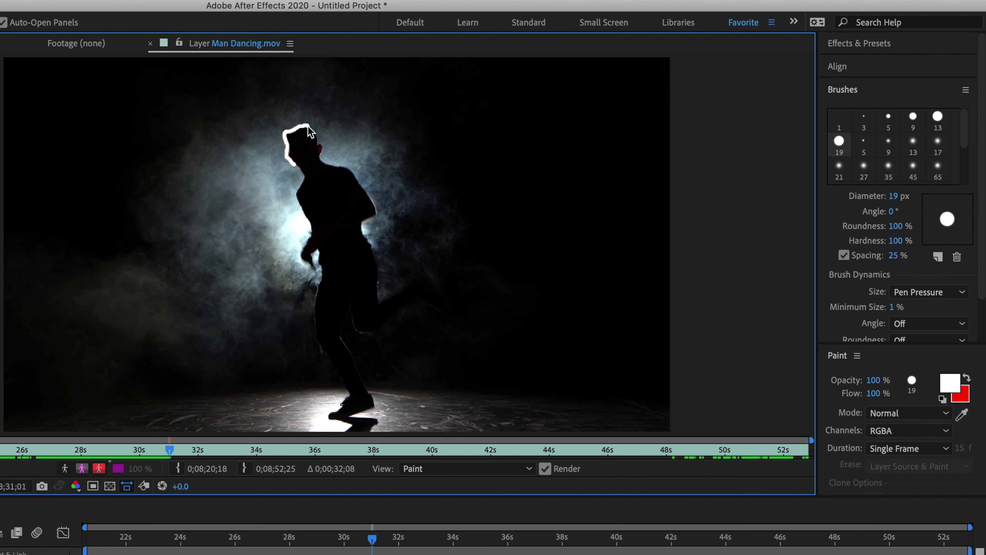
pyautogui.press('pagedown')
pyautogui.press('pagedown')
pyautogui.press('pagedown')
pyautogui.press('pagedown')
pyautogui.press('pagedown')
pyautogui.moveTo(380, 275); pyautogui.dragTo(369, 303)
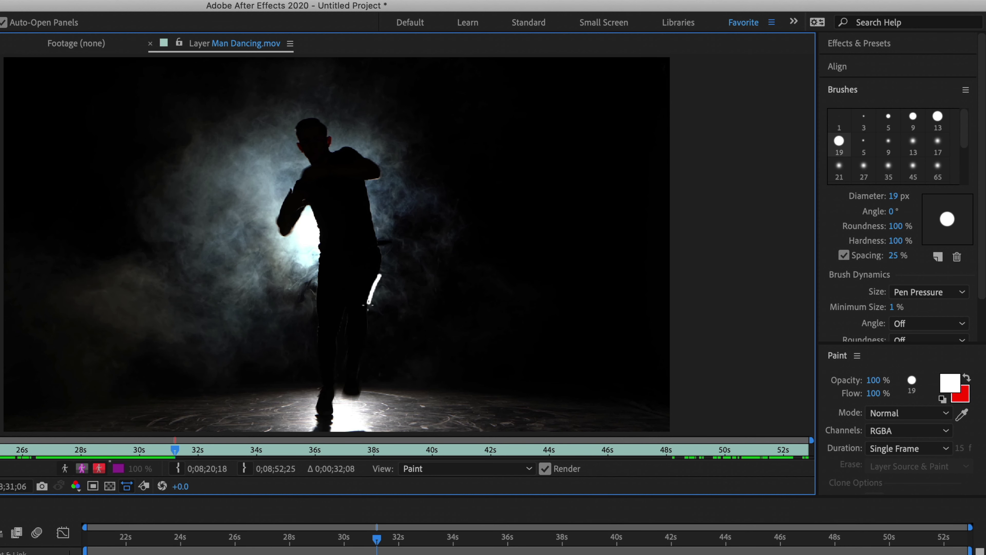
pyautogui.press('pagedown')
pyautogui.press('pagedown')
pyautogui.press('pagedown')
pyautogui.press('pagedown')
pyautogui.moveTo(347, 538); pyautogui.dragTo(348, 541)
pyautogui.press('space')
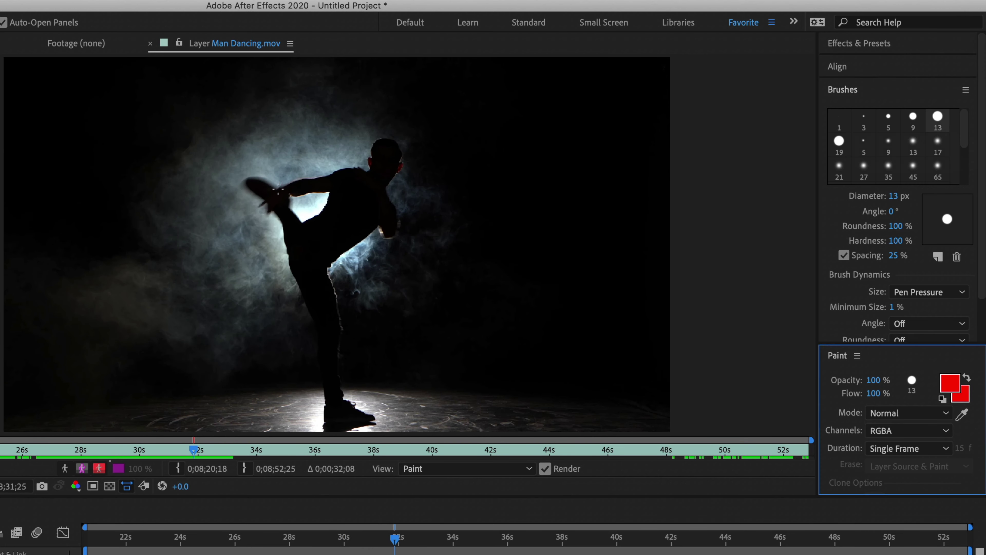
# Step: Paint red single-frame lines around the dancer's kick and across successive frames
pyautogui.moveTo(283, 183); pyautogui.dragTo(270, 202)
pyautogui.moveTo(284, 153); pyautogui.dragTo(274, 176)
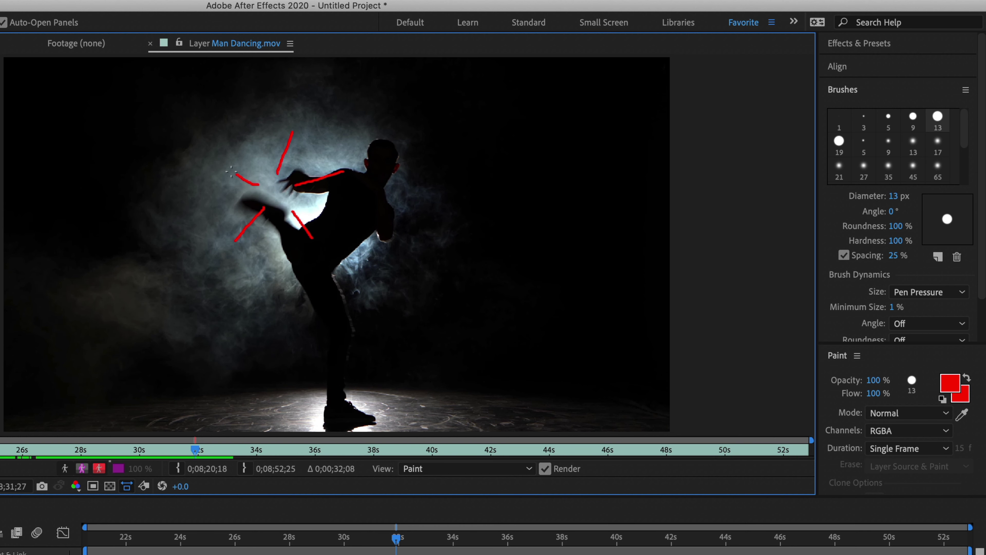
pyautogui.moveTo(202, 58); pyautogui.dragTo(228, 109)
pyautogui.moveTo(307, 58); pyautogui.dragTo(285, 103)
pyautogui.moveTo(213, 171); pyautogui.dragTo(143, 190)
pyautogui.moveTo(248, 190); pyautogui.dragTo(236, 259)
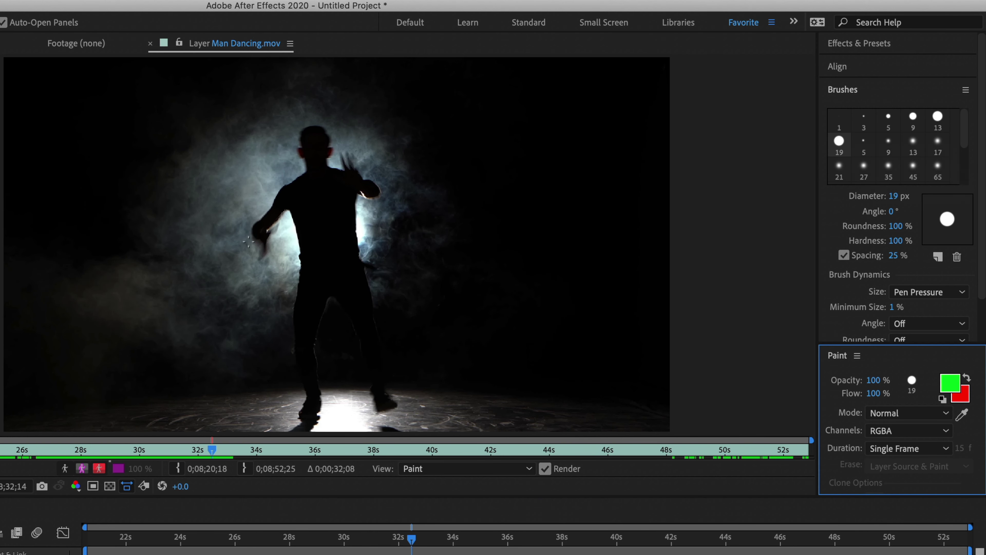
# Step: Add green lines across the dancer, purple stripes up the legs and hips, and a green torso outline
pyautogui.moveTo(298, 257); pyautogui.dragTo(352, 235)
pyautogui.moveTo(314, 182); pyautogui.dragTo(360, 173)
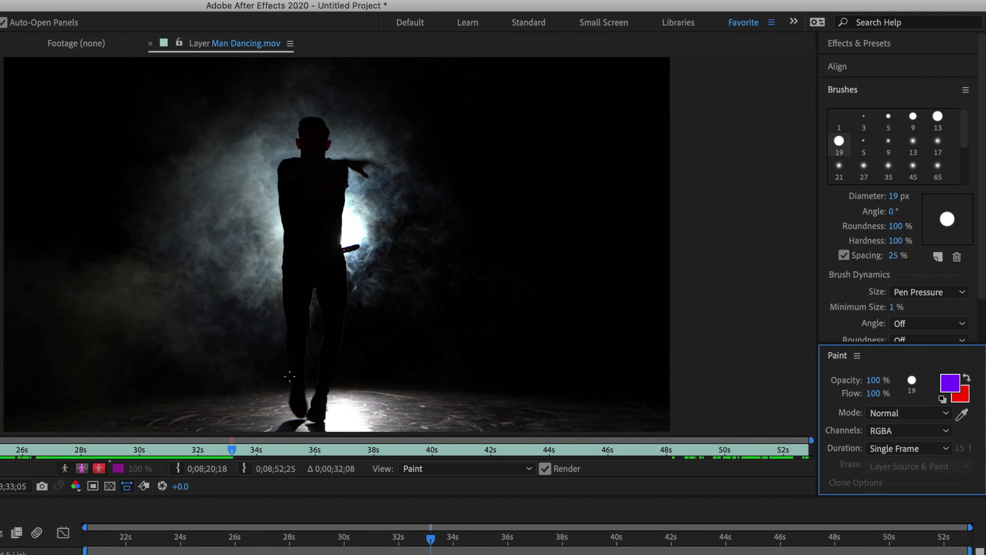
pyautogui.moveTo(289, 376); pyautogui.dragTo(306, 384)
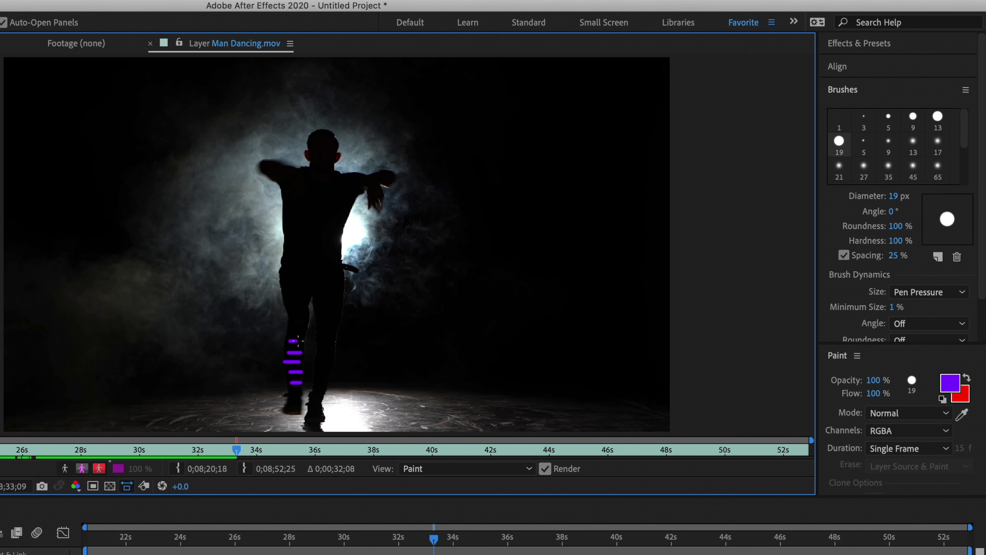
pyautogui.moveTo(286, 292); pyautogui.dragTo(339, 258)
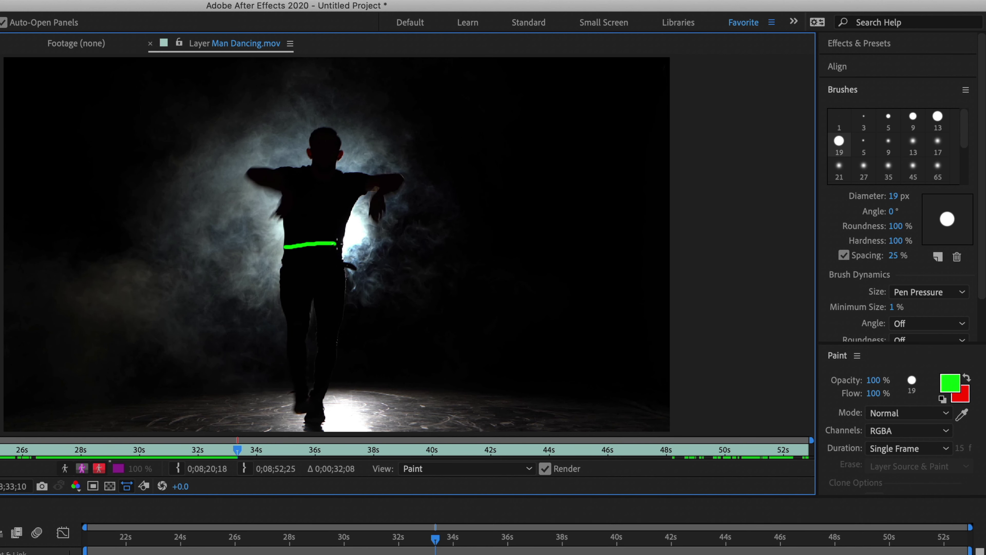
pyautogui.moveTo(368, 212)
pyautogui.mouseDown()
pyautogui.moveTo(335, 171)
pyautogui.moveTo(286, 250)
pyautogui.mouseUp()
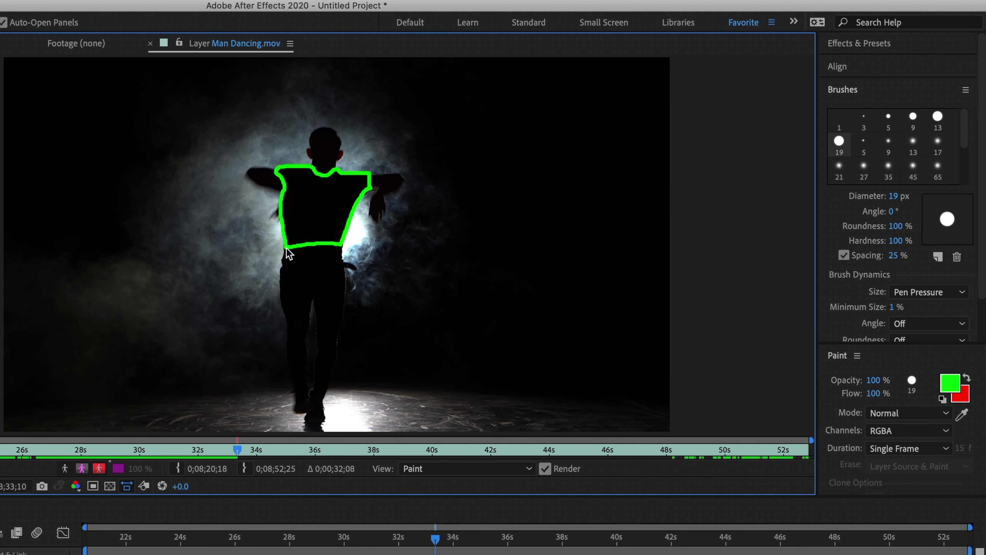
# Step: On the next frame, stripe and outline the torso in yellow and outline the legs in blue
pyautogui.press('pagedown')
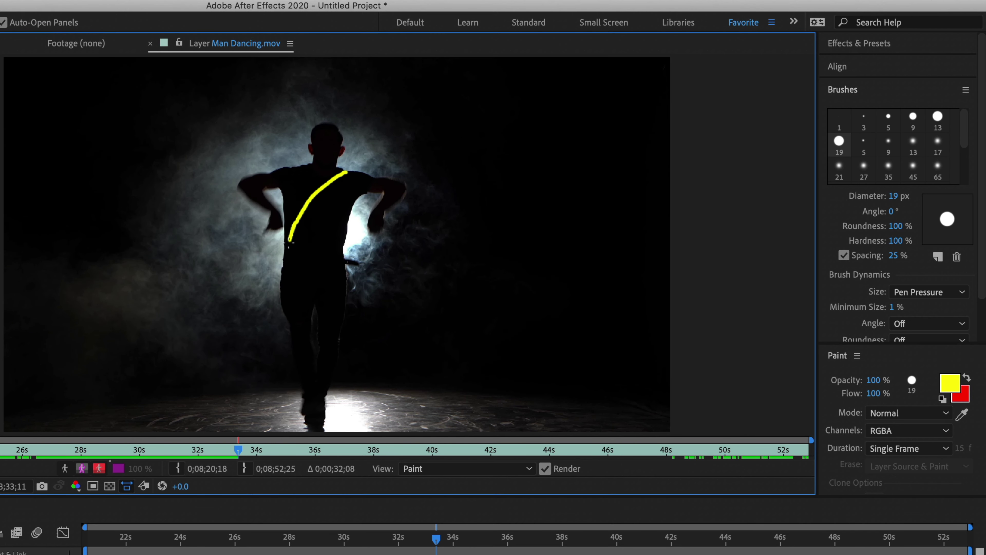
pyautogui.moveTo(302, 245); pyautogui.dragTo(359, 174)
pyautogui.moveTo(327, 247); pyautogui.dragTo(362, 183)
pyautogui.moveTo(288, 210)
pyautogui.mouseDown()
pyautogui.moveTo(268, 171)
pyautogui.moveTo(365, 175)
pyautogui.mouseUp()
pyautogui.click(950, 383)
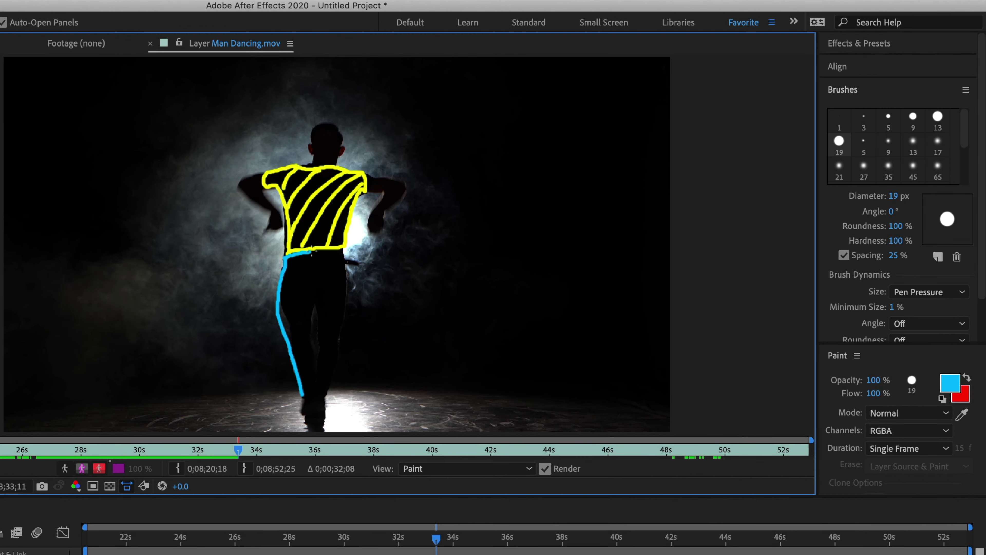
pyautogui.moveTo(348, 253); pyautogui.dragTo(318, 400)
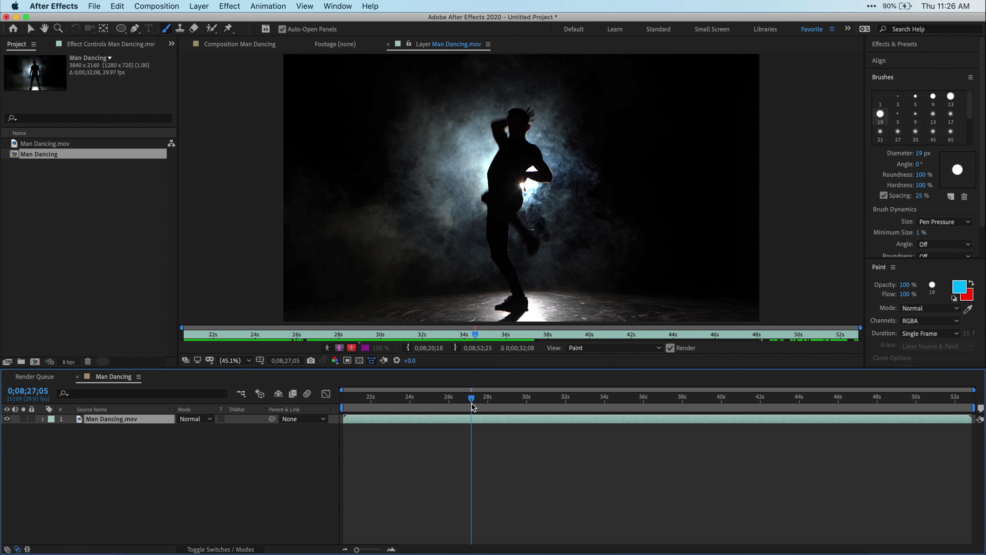
# Step: Play the Man Dancing.mov layer from about 27 seconds to preview the painted neon lines
pyautogui.press('space')
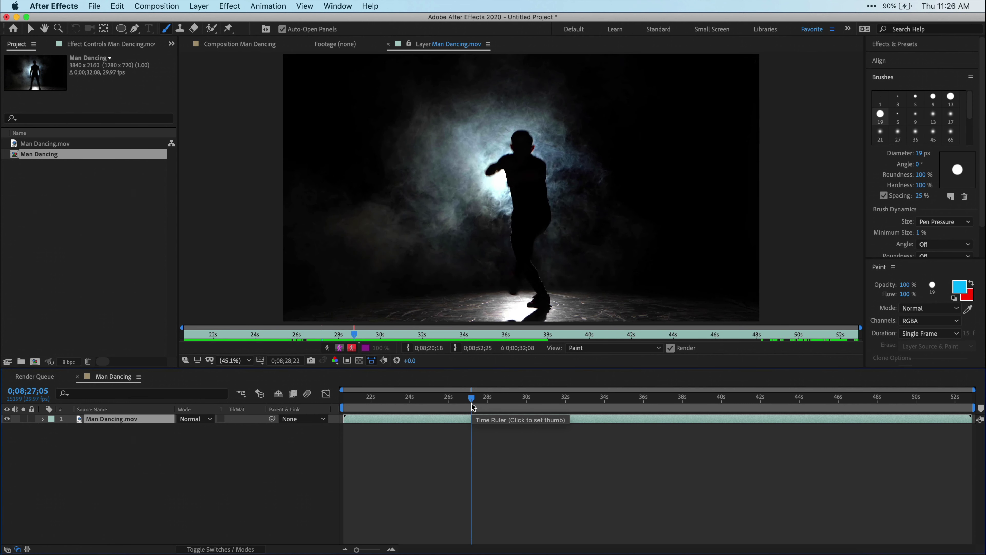